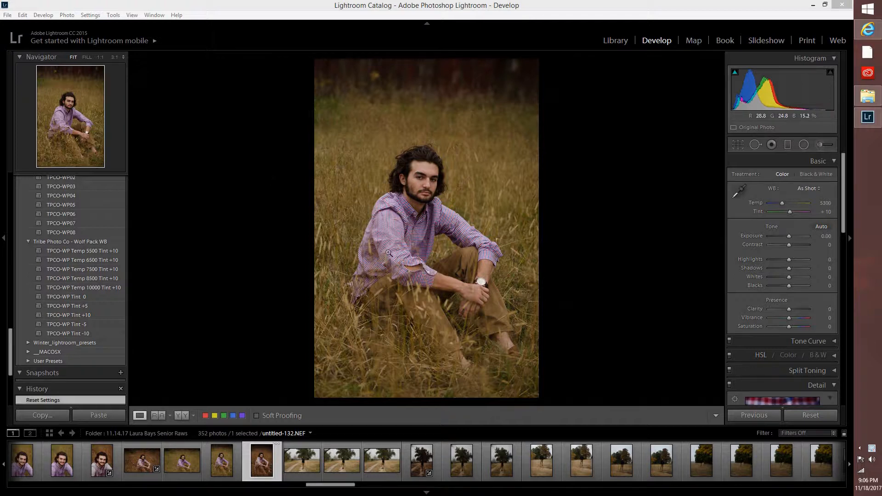
Step: Apply the TPCO-WP04 preset from the Tribe Photo Co - Wolf Pack collection to the portrait of the seated man
click(418, 183)
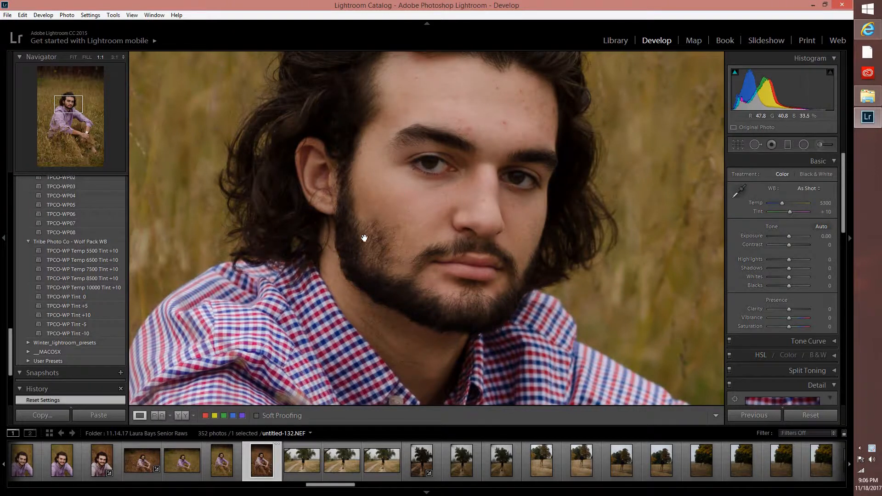
mouse_move(362, 209)
mouse_down()
mouse_move(373, 224)
mouse_move(362, 223)
mouse_up()
click(371, 198)
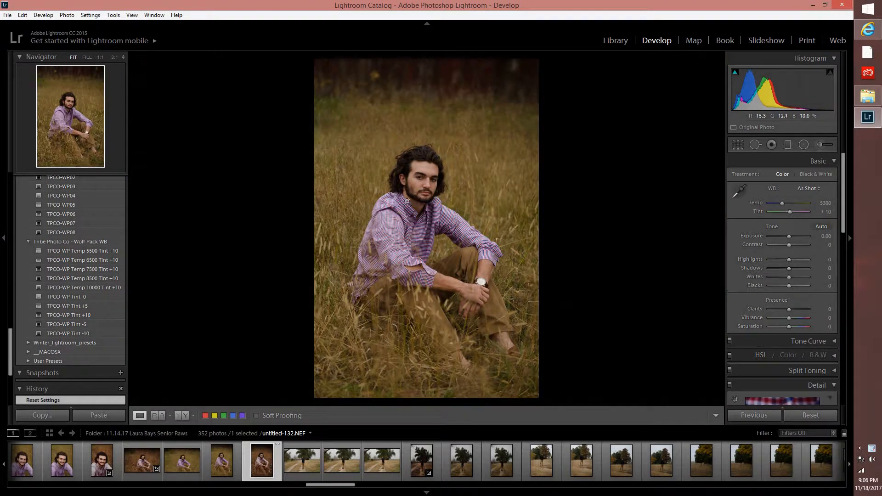
click(394, 284)
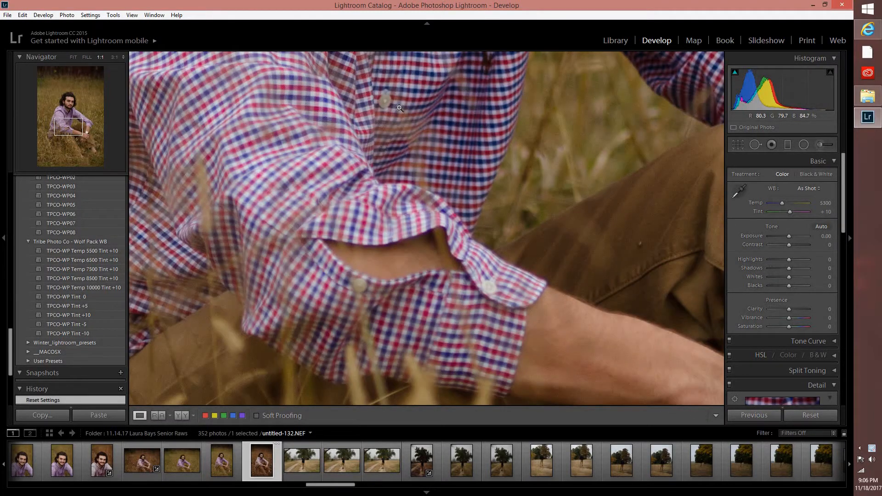
click(382, 126)
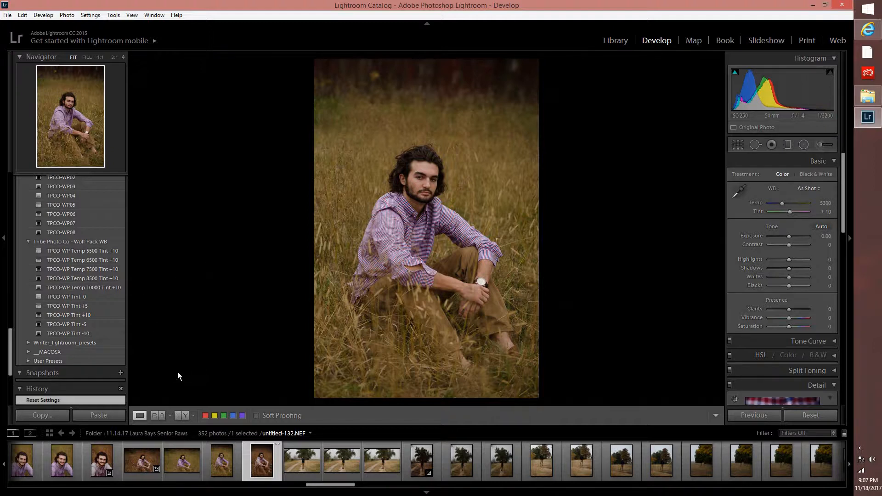
scroll(69, 266, up, 3)
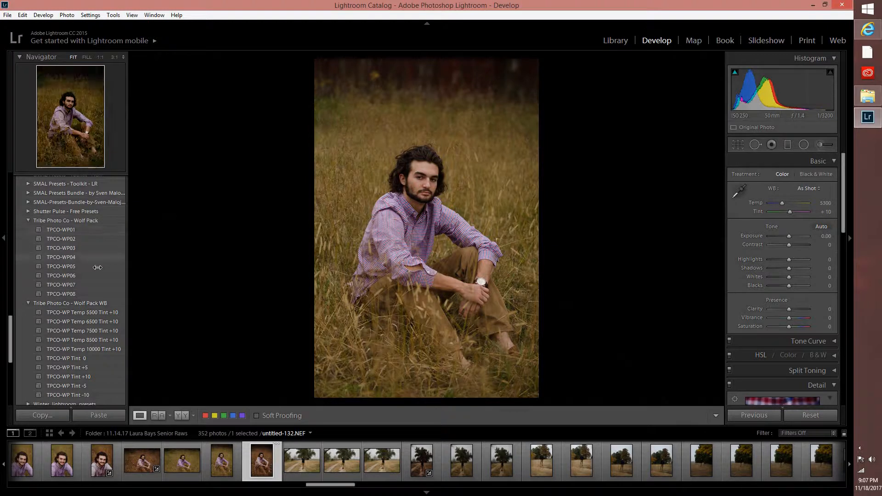
click(71, 257)
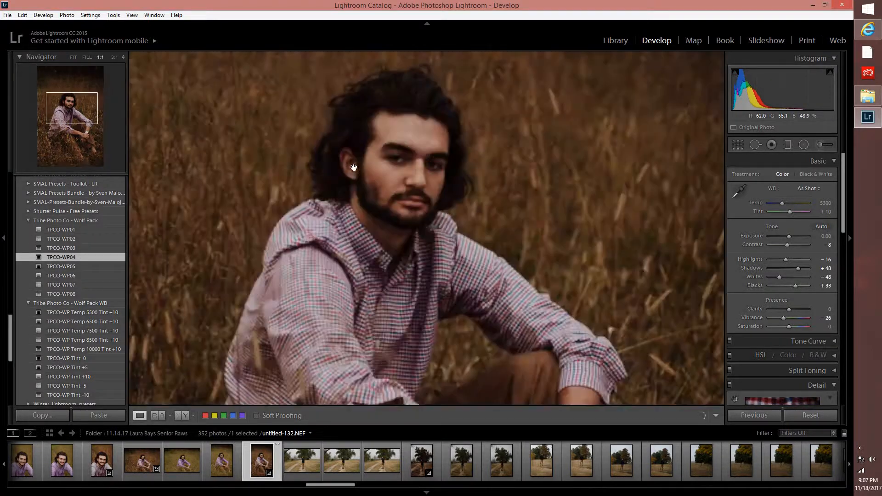
Step: Remove the film grain from the portrait by resetting the Grain Amount to 0
click(432, 186)
drag(519, 301, 508, 232)
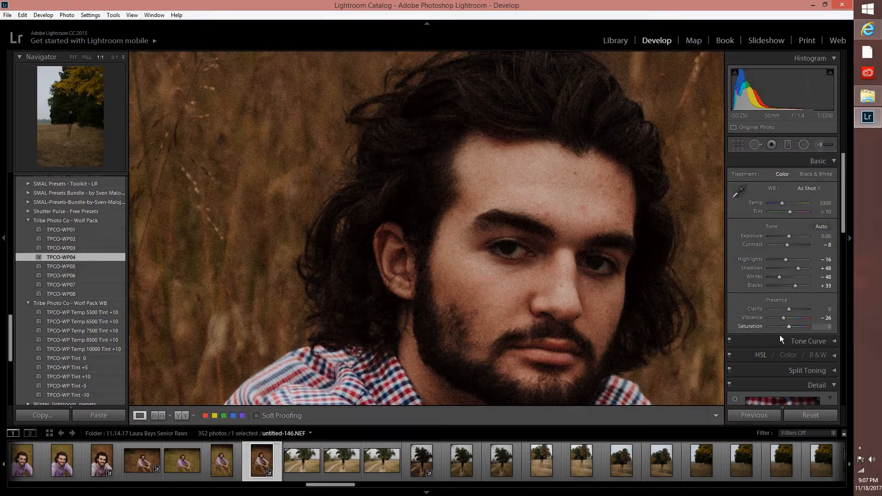
scroll(779, 335, down, 10)
double_click(781, 366)
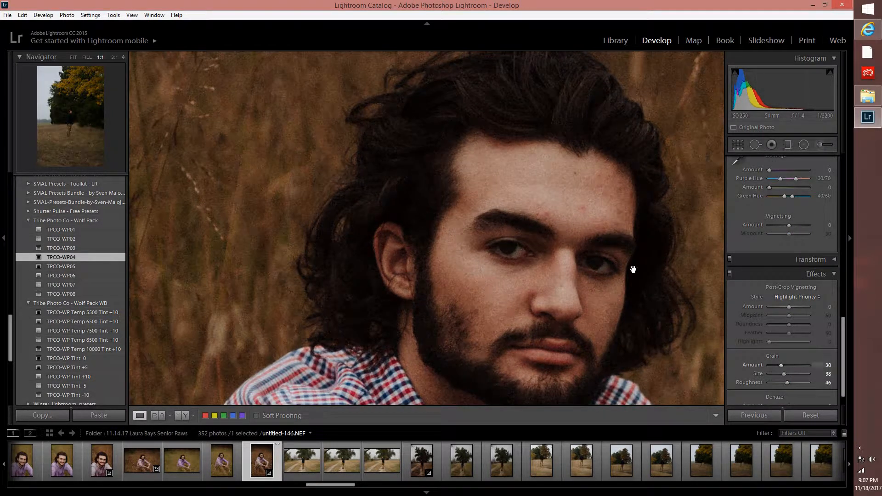
click(457, 179)
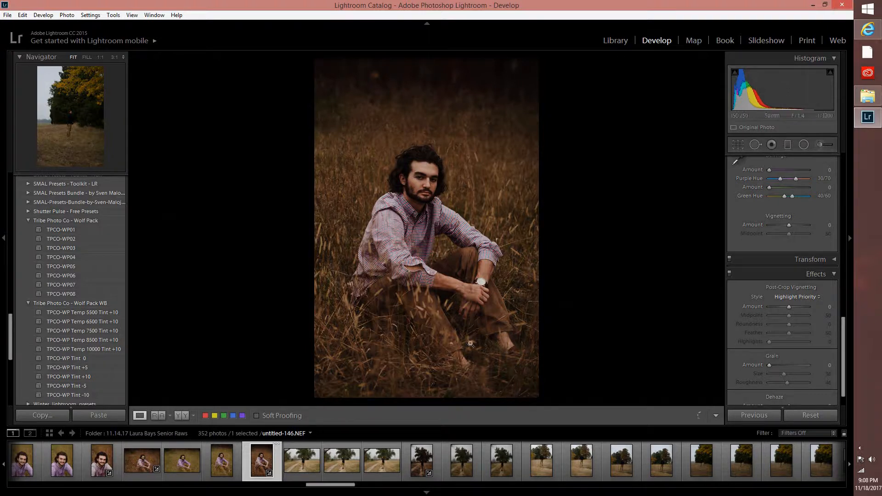
scroll(739, 152, up, 5)
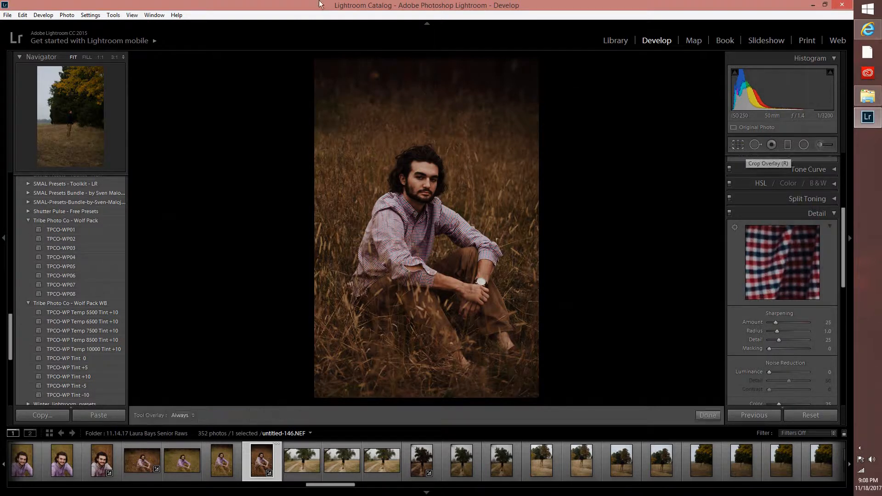
click(738, 145)
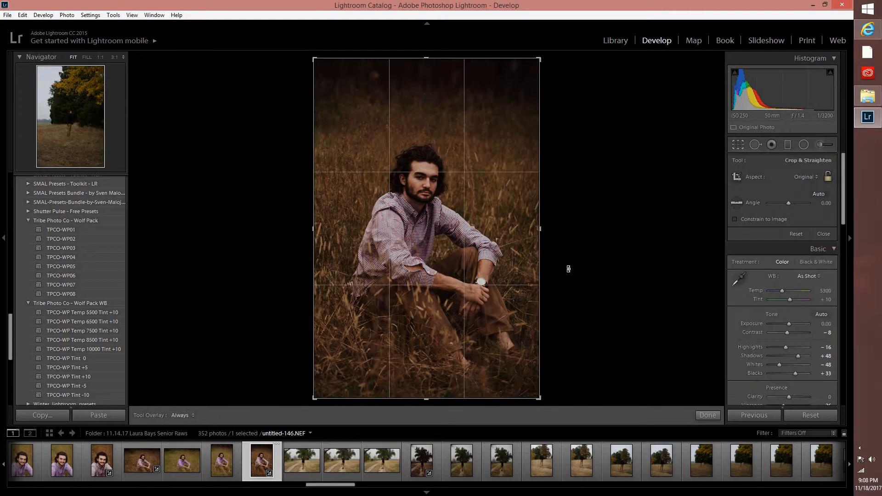
click(708, 416)
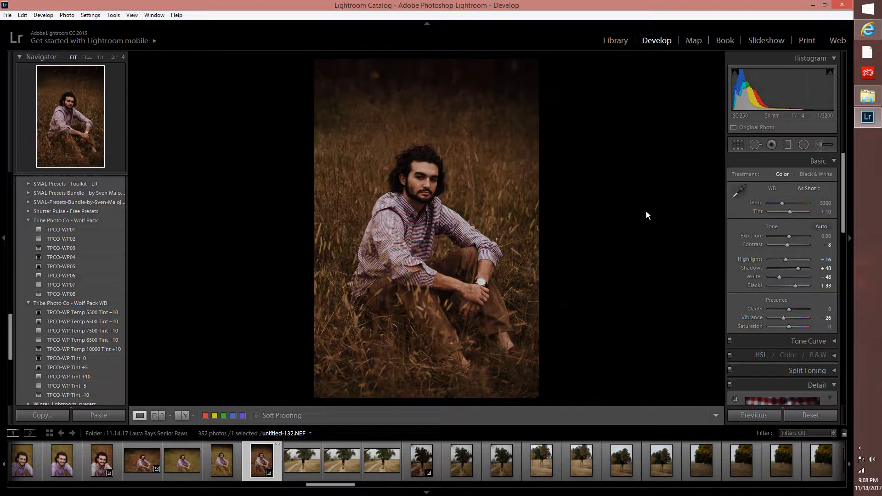
Step: Paint over both irises with an adjustment brush using the Brush - Iris Enhancer effect at size 2.0
click(426, 180)
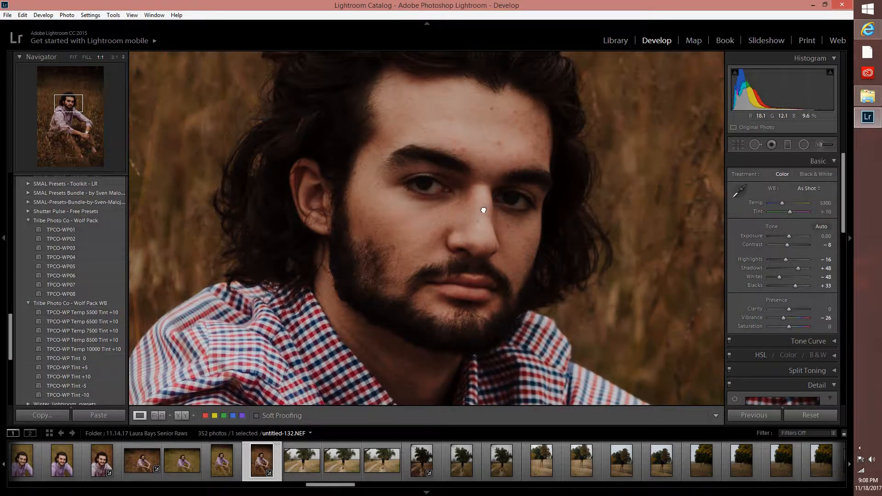
click(819, 146)
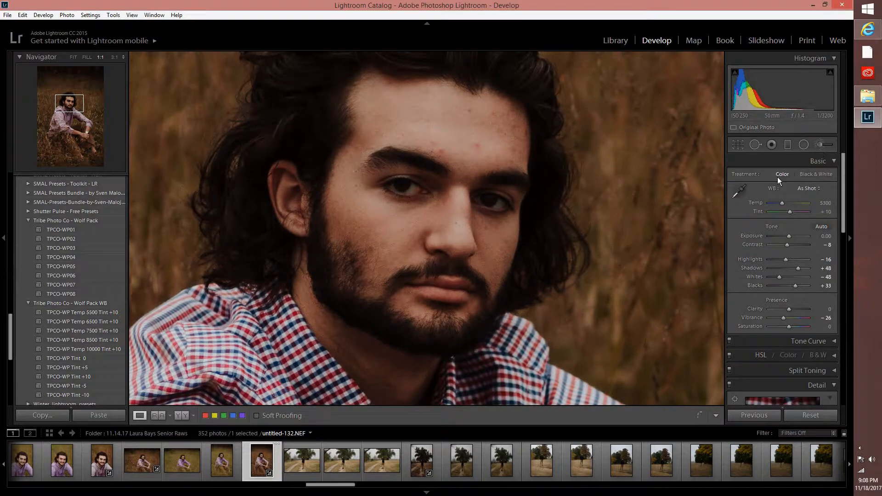
click(775, 177)
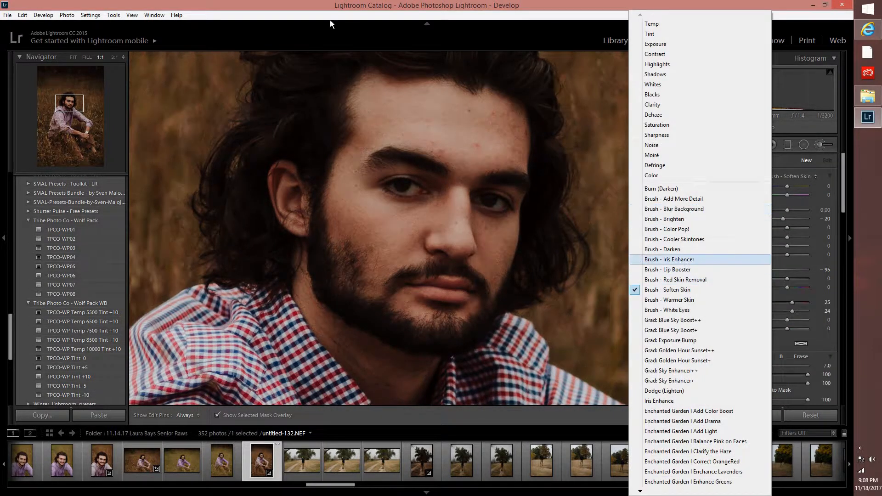
click(671, 259)
scroll(482, 196, down, 5)
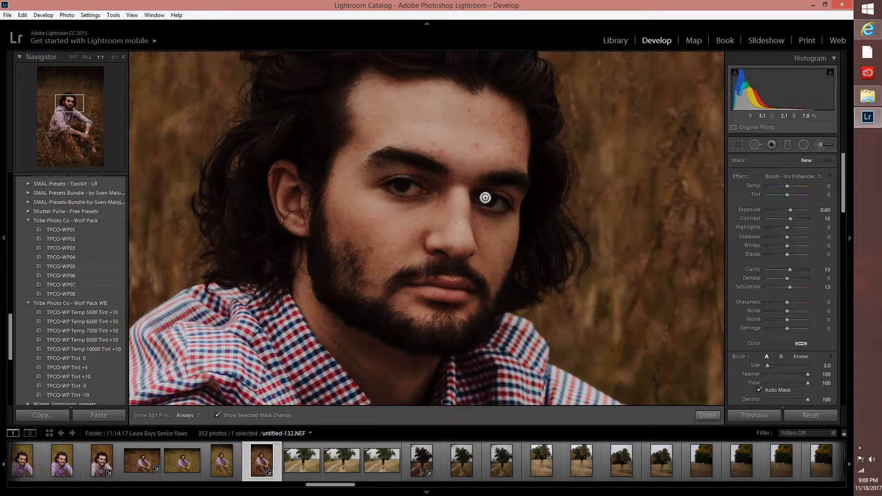
drag(492, 199, 487, 197)
key(h)
drag(395, 185, 404, 185)
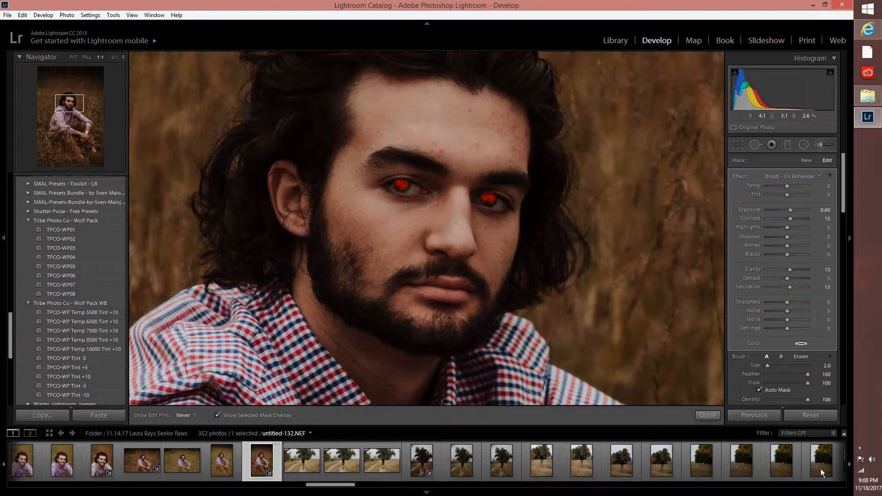
click(706, 416)
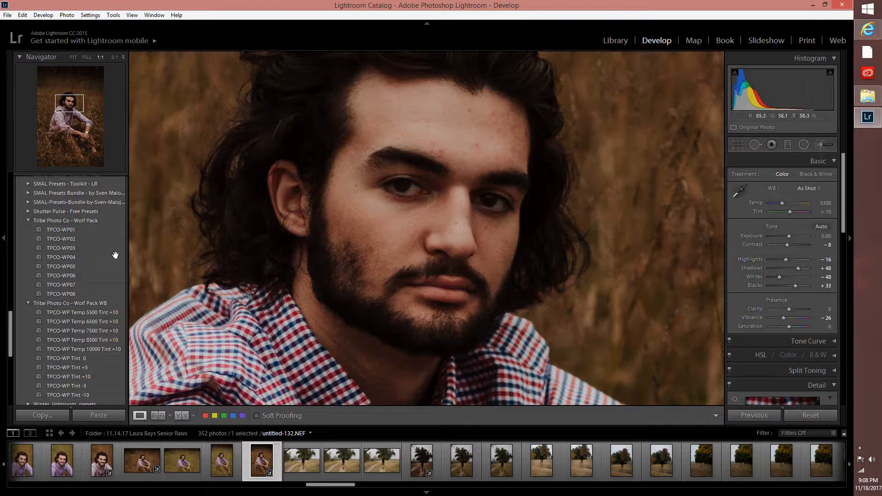
Step: Compare the before and after versions of the man's eyes side by side at close range
key(y)
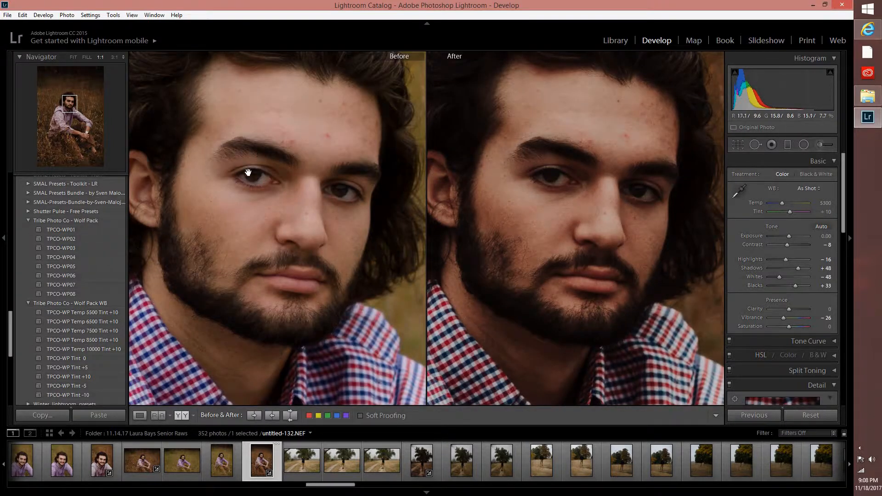
drag(235, 175, 217, 173)
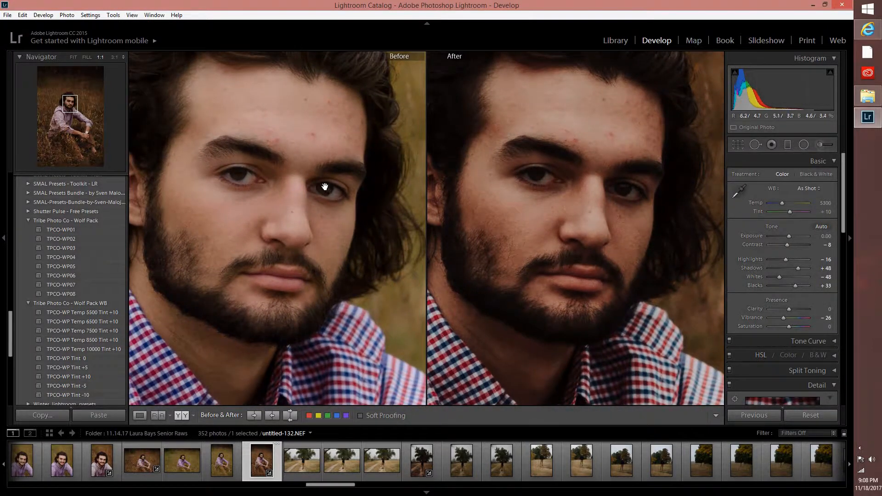
drag(334, 192, 340, 197)
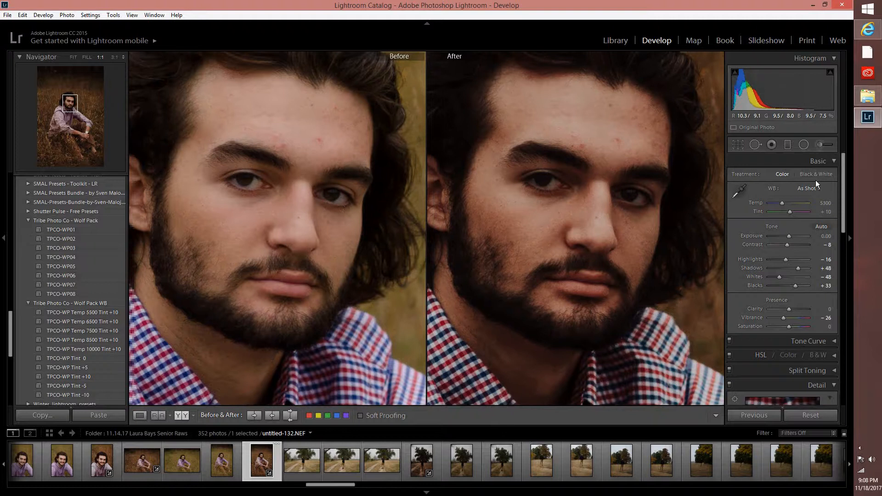
Step: Fine-tune the Exposure of the existing iris brush adjustment with its mask overlay hidden
click(820, 145)
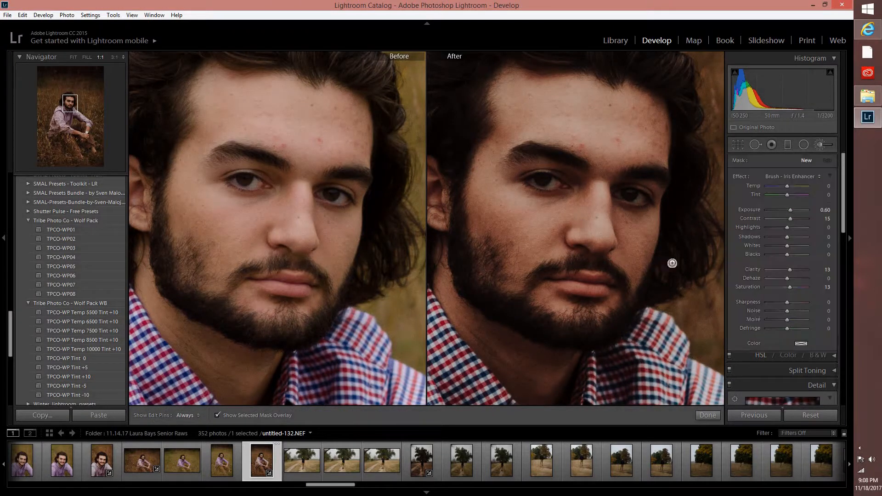
click(625, 191)
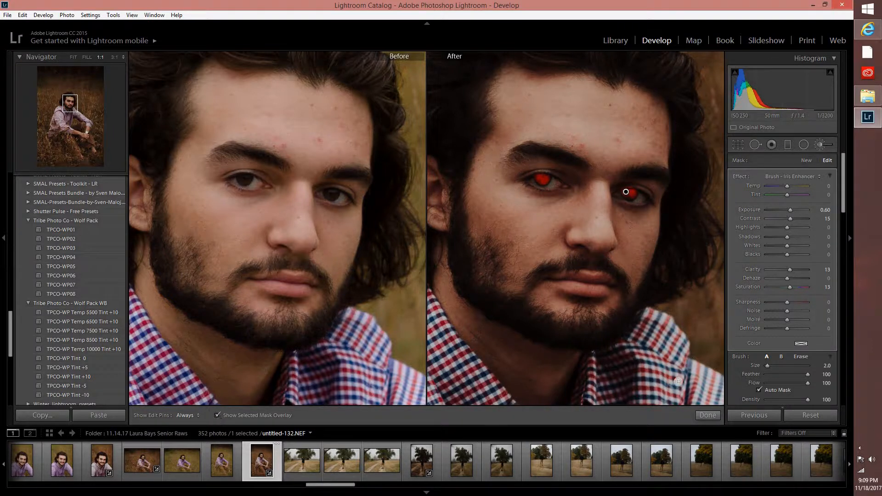
key(o)
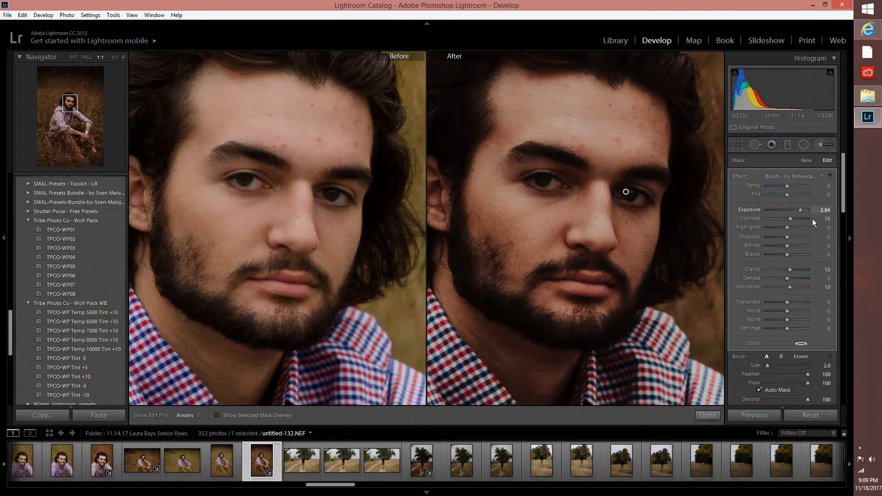
drag(800, 209, 741, 206)
drag(792, 210, 792, 211)
click(705, 415)
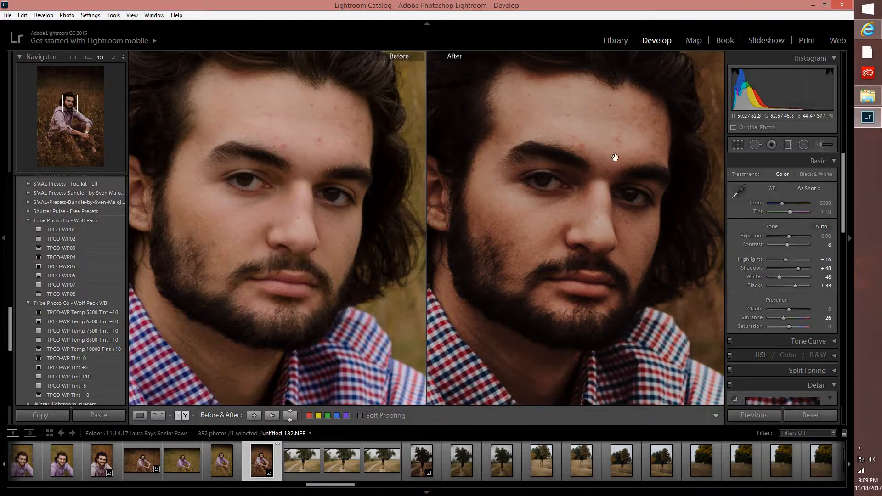
Step: Set the whole photo's Exposure to +0.10 and give the photo a red color label
click(580, 121)
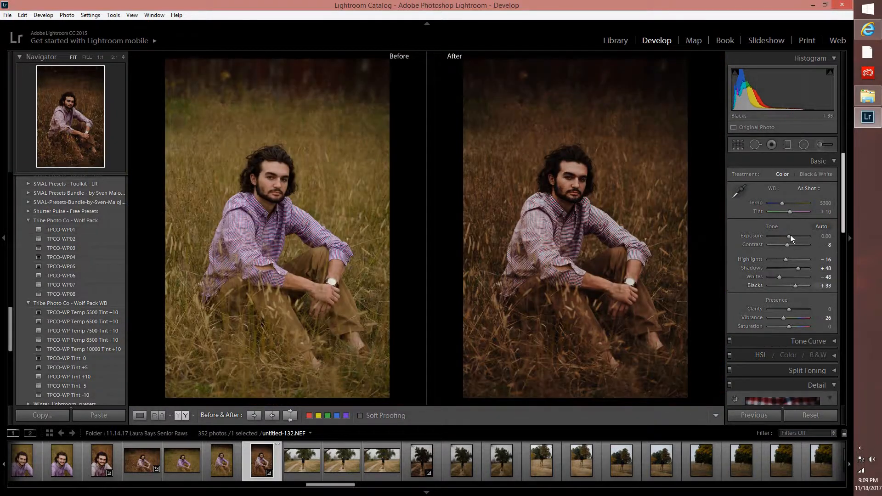
key(Up)
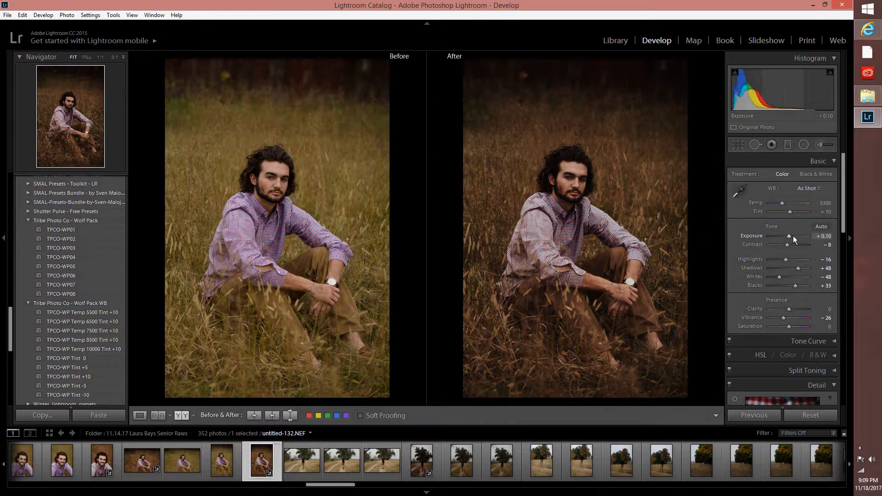
key(Up)
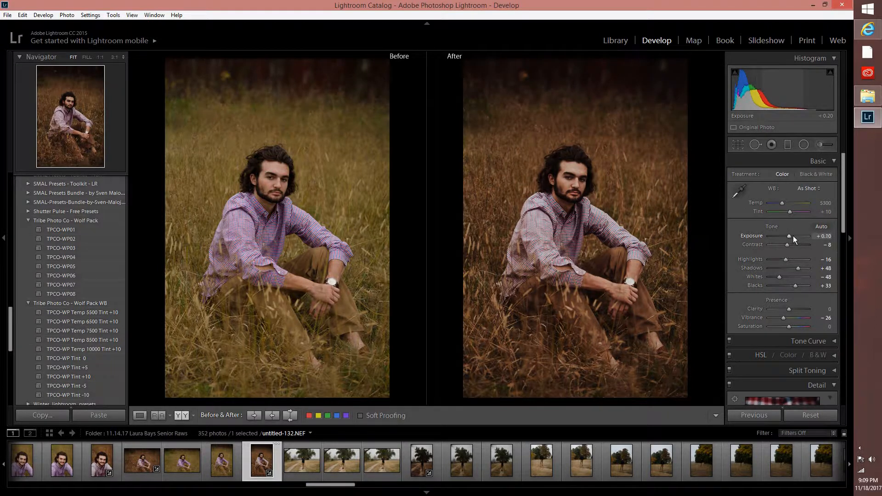
key(Down)
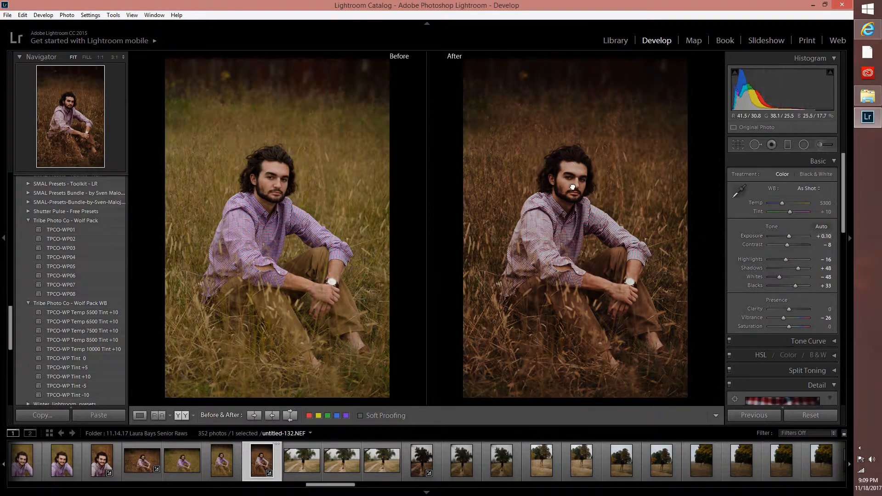
click(552, 146)
click(559, 177)
click(309, 416)
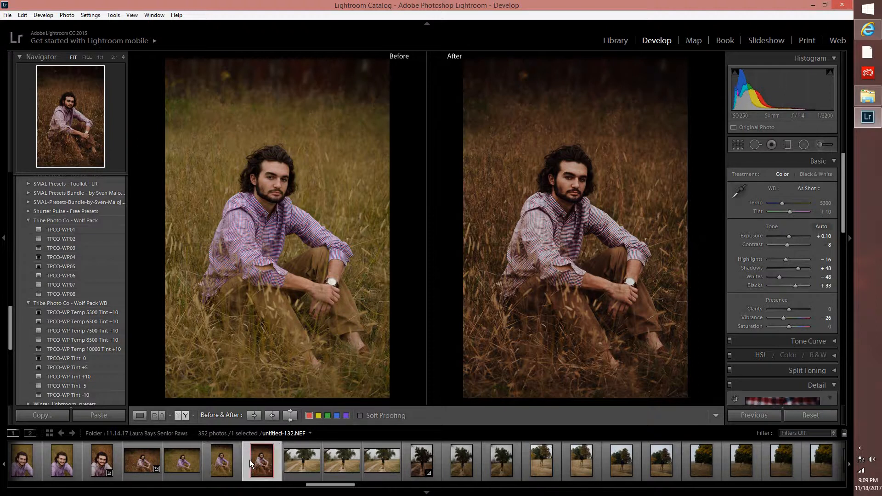
Step: Open the edited portrait in Photoshop and fit it to the screen in a maximized window
right_click(248, 251)
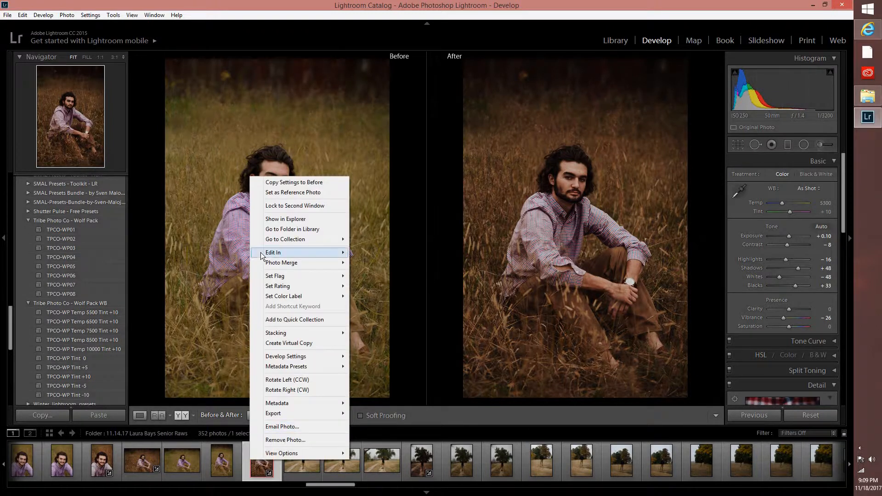
mouse_move(261, 252)
click(233, 252)
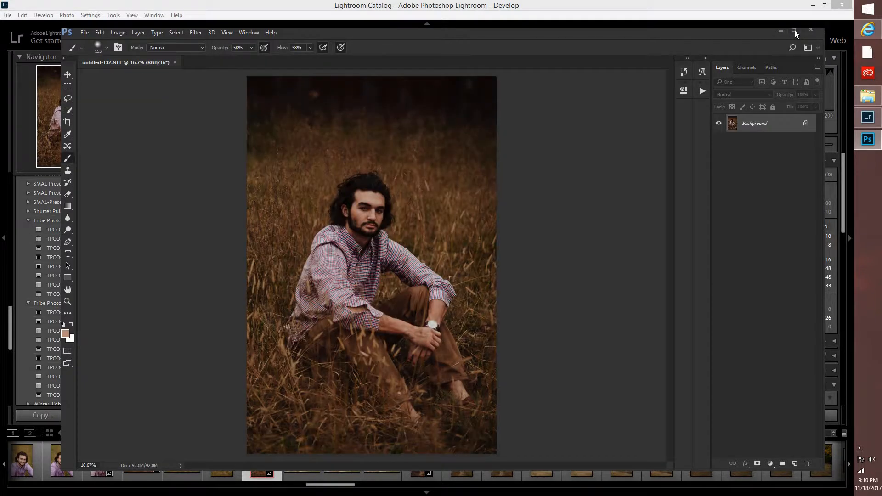
click(796, 32)
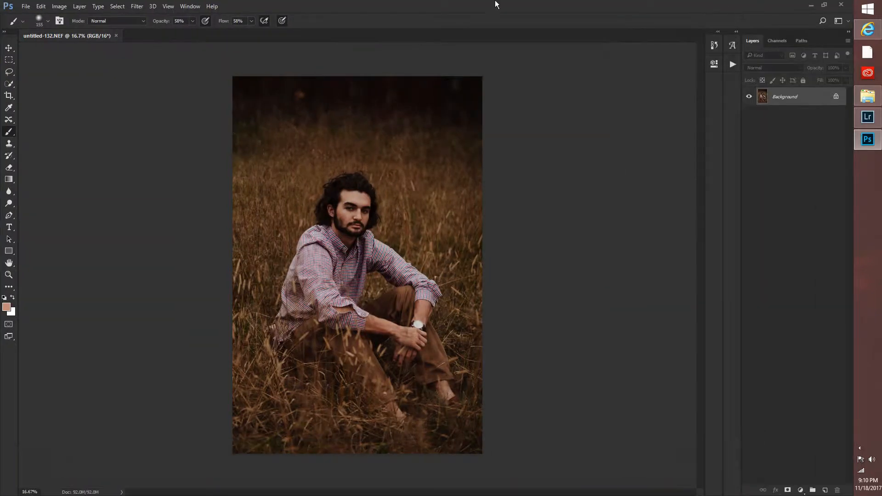
click(6, 277)
click(254, 20)
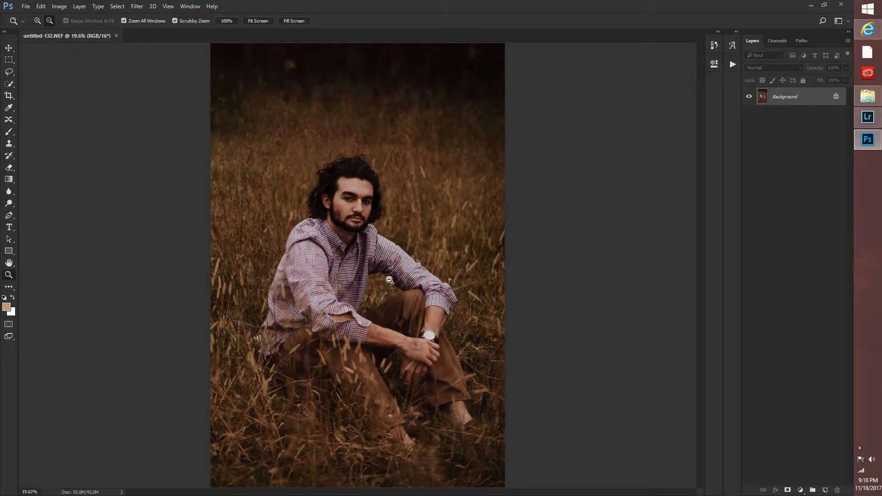
click(25, 6)
click(10, 7)
click(40, 7)
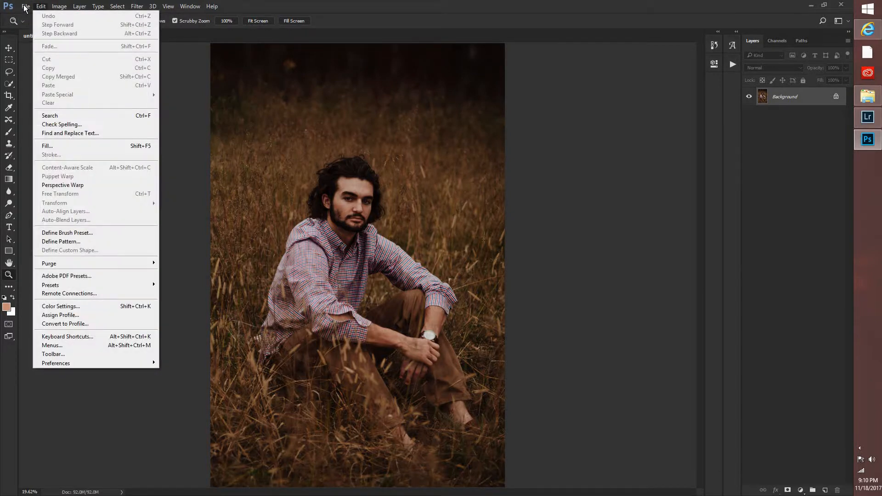
Step: Place the vertical overlay Spotlight V.jpg from the Lightscaping Overlays folder as an embedded image over the portrait
key(Escape)
key(alt+f)
key(Up)
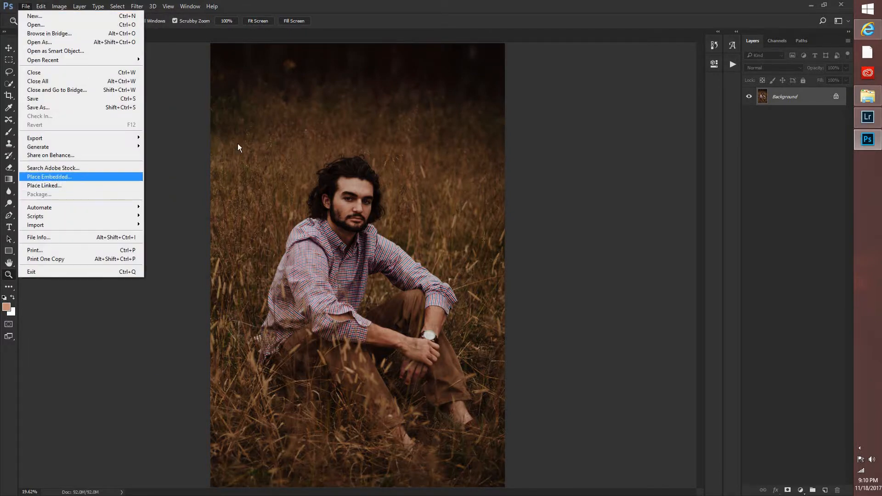
key(Return)
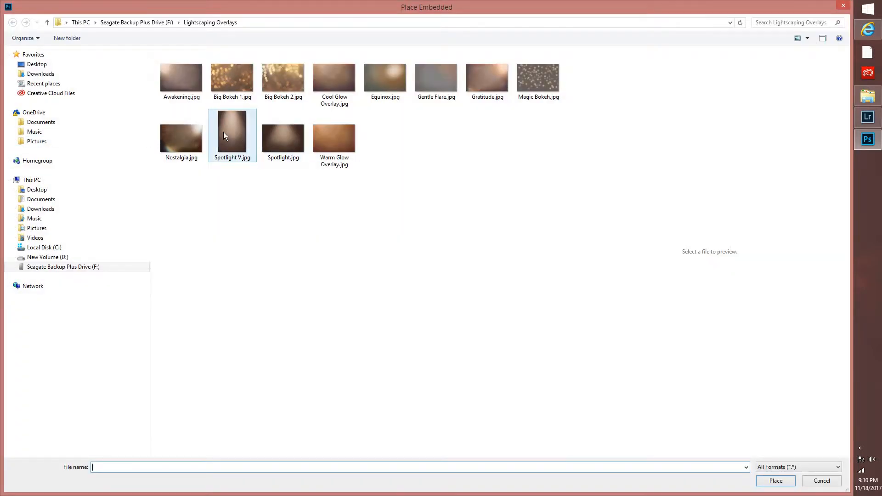
click(223, 132)
click(291, 143)
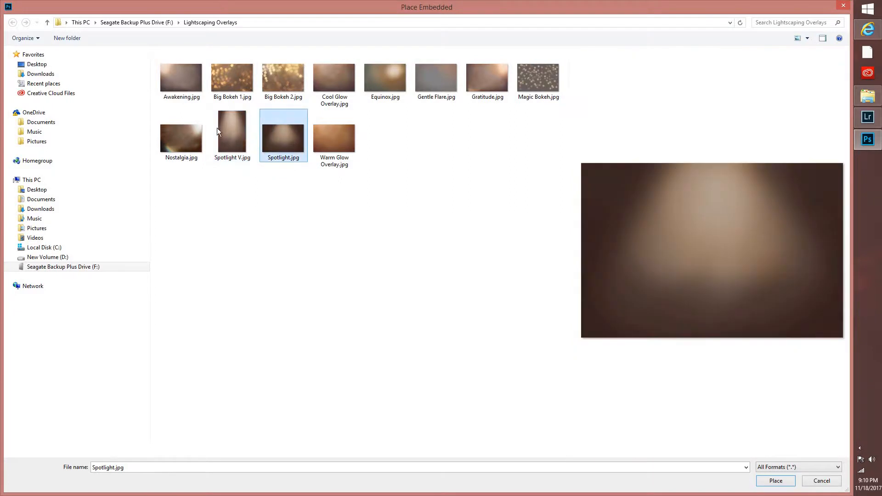
click(226, 138)
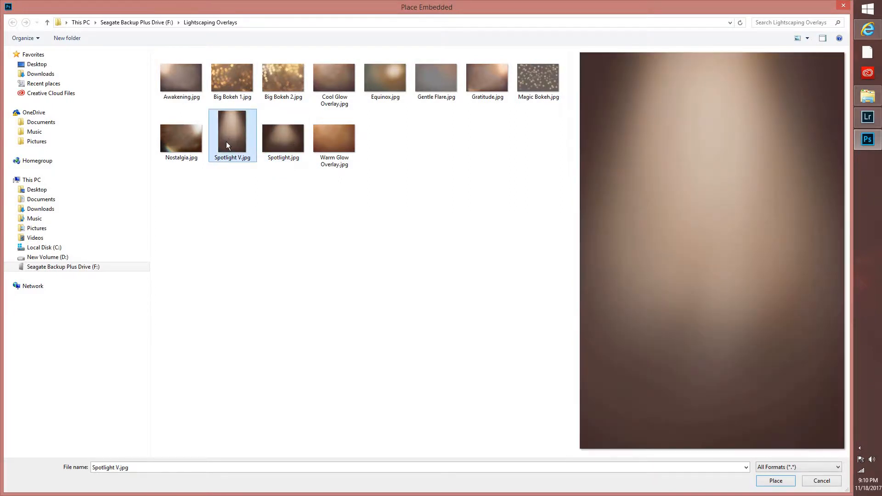
double_click(244, 123)
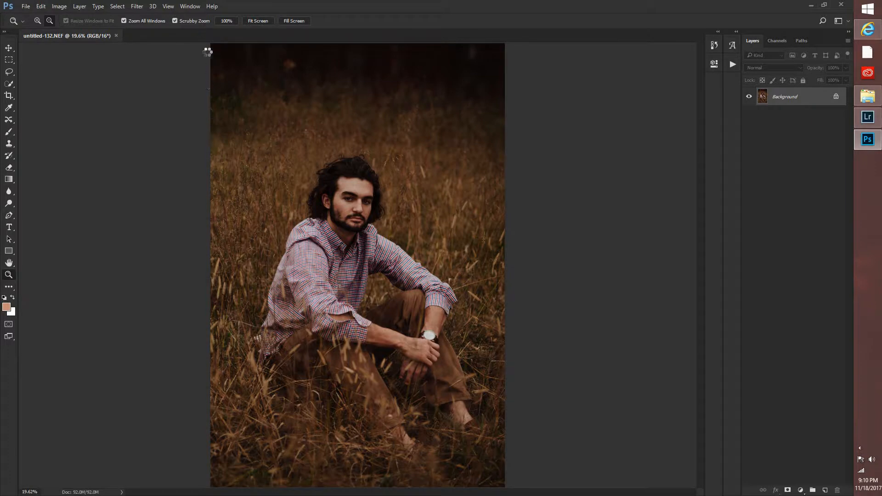
Step: Enlarge the placed spotlight overlay past the photo's edges so it covers the whole canvas, and commit the transform
drag(210, 44, 198, 38)
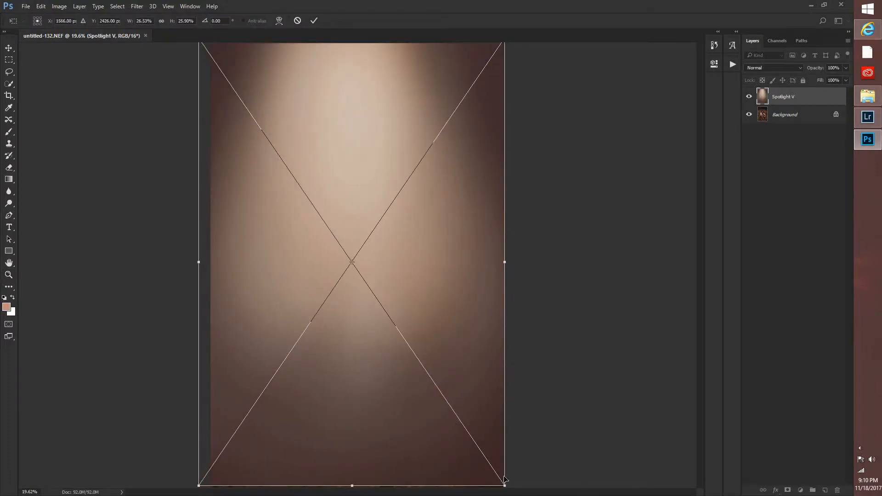
drag(503, 485, 513, 493)
click(314, 20)
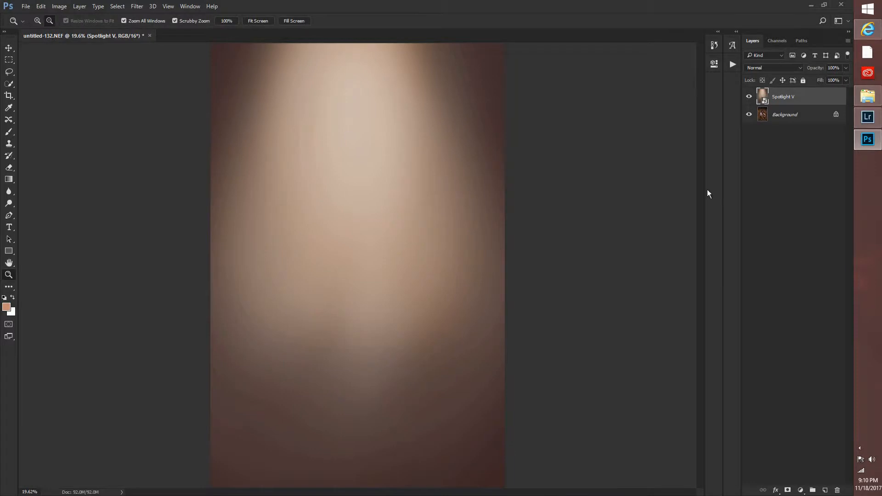
Step: Give the Spotlight V layer a white layer mask and set its blend mode to Overlay
click(771, 68)
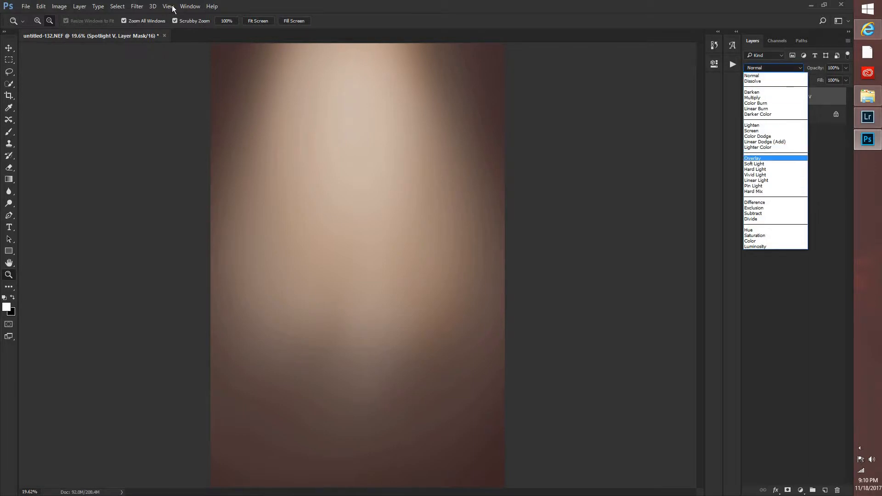
key(Return)
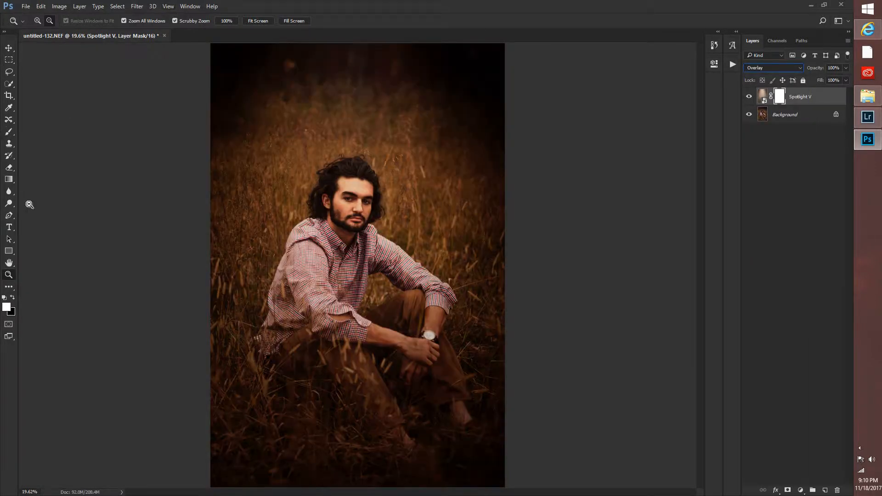
Step: Erase the spotlight effect over the man's body on the layer mask with a soft 1811 px eraser at 52% opacity and 13% flow
click(8, 167)
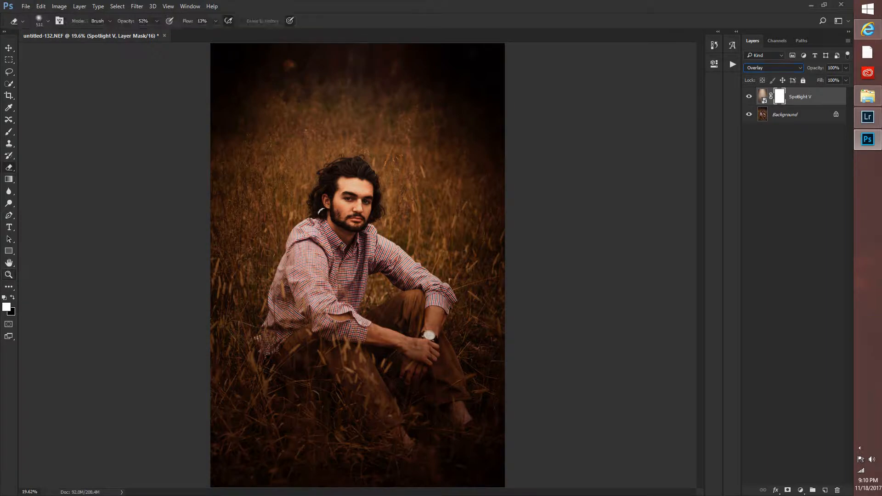
right_click(338, 223)
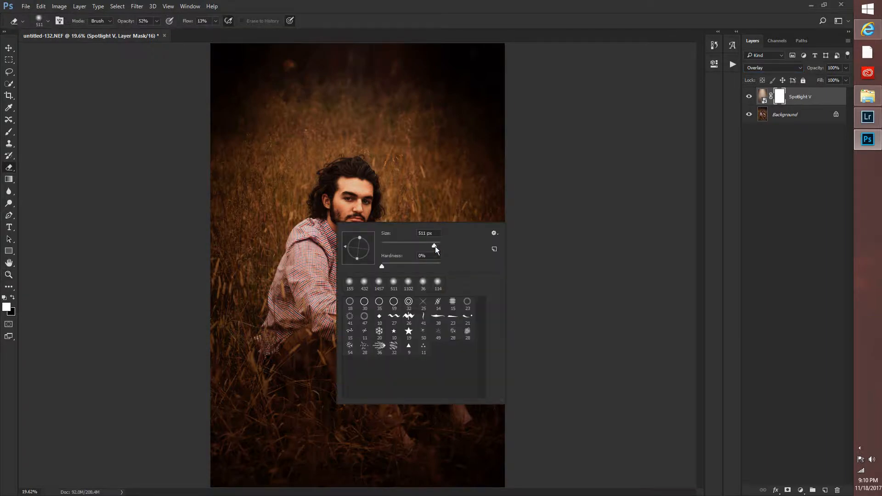
drag(436, 249, 437, 249)
key(Return)
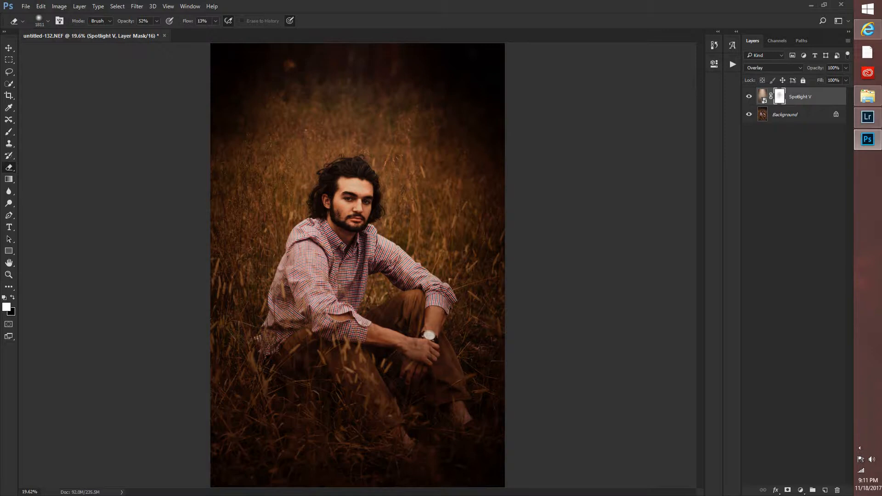
drag(357, 262, 381, 317)
drag(340, 299, 321, 354)
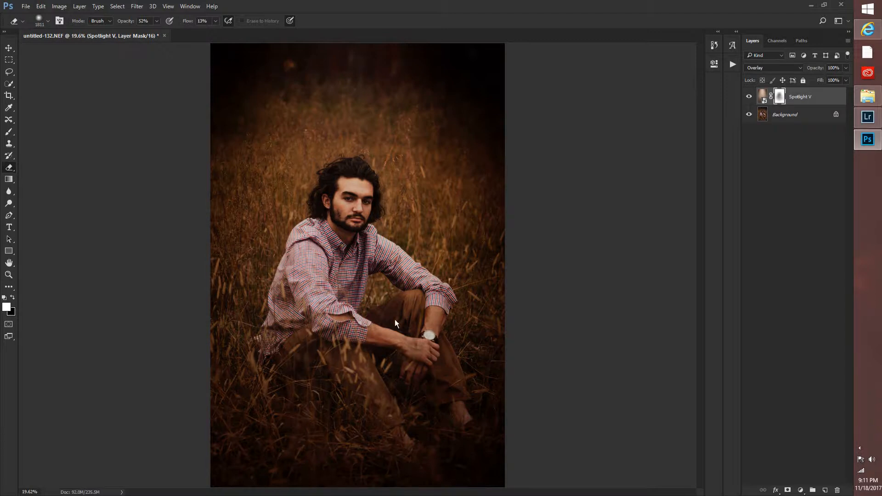
drag(373, 230, 409, 276)
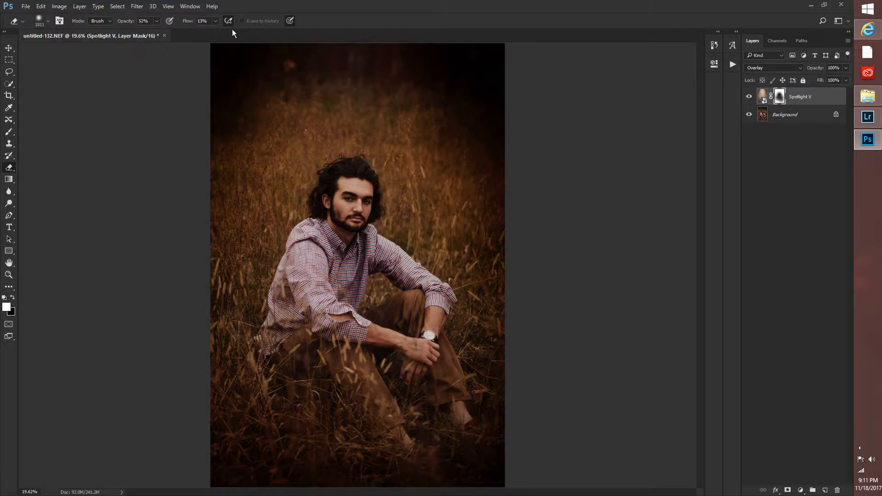
Step: Raise the eraser's Flow to 54%, reduce it to 25%, and erase the spotlight effect across the dark background above the man
click(215, 21)
key(Return)
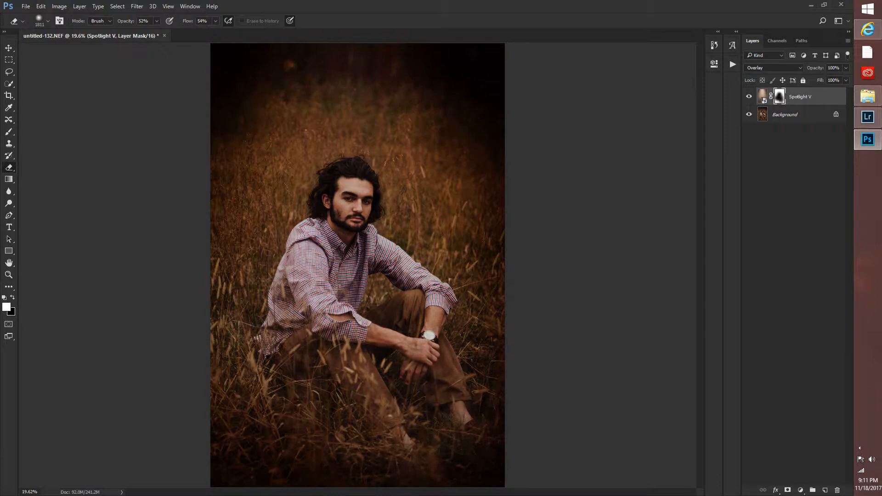
click(215, 21)
drag(215, 32, 203, 32)
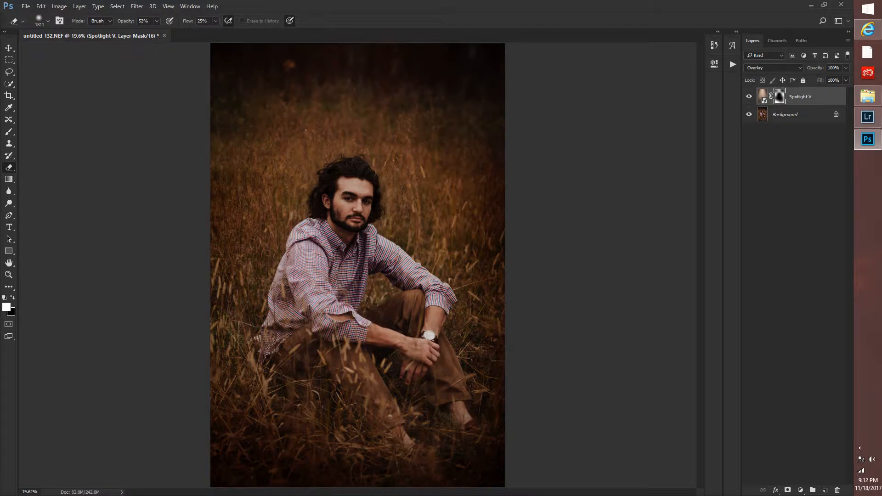
drag(340, 83, 442, 82)
drag(322, 88, 395, 87)
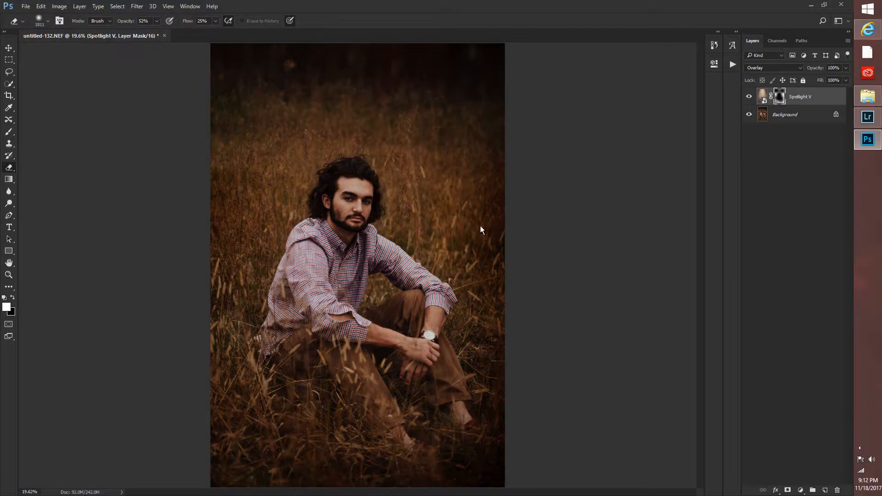
Step: Compare the portrait with and without the Spotlight V layer by toggling its visibility
click(750, 99)
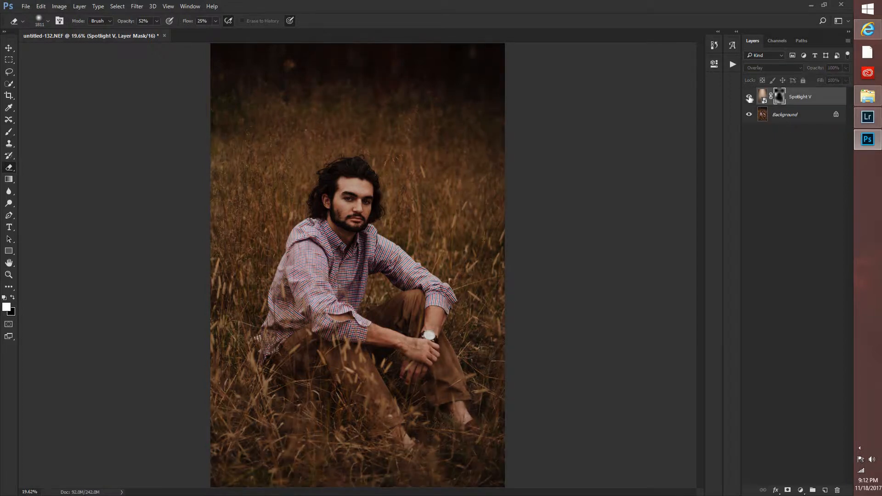
click(749, 97)
click(749, 98)
click(750, 98)
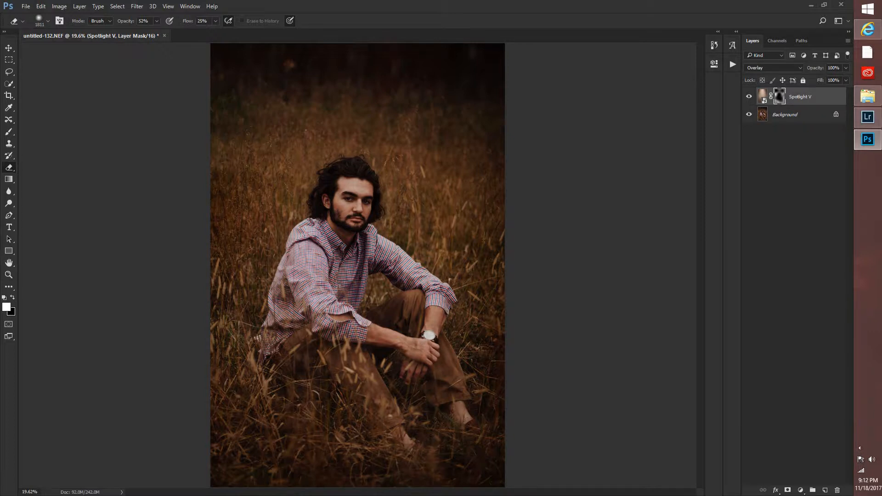
Step: Examine the skin on the man's face and forehead at close range
key(z)
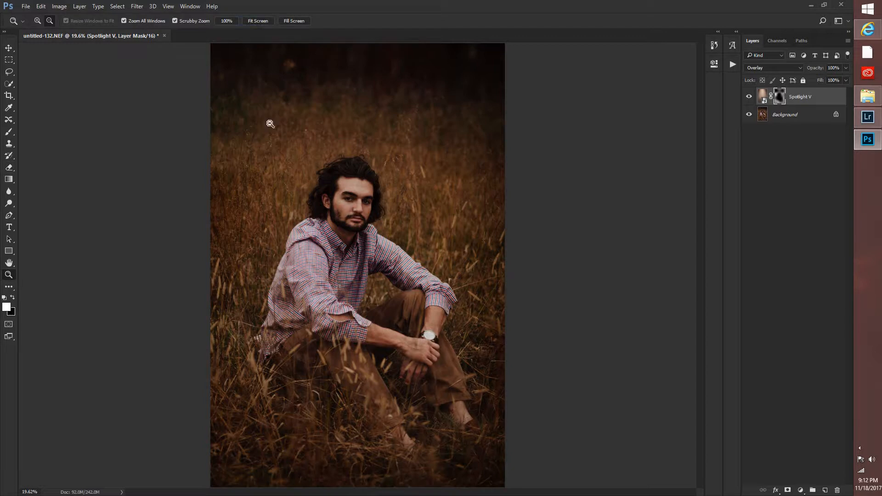
click(50, 21)
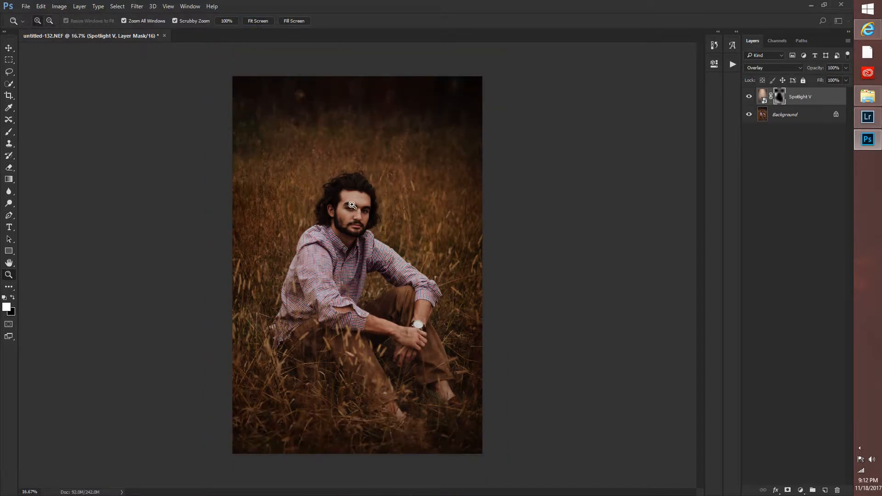
click(376, 305)
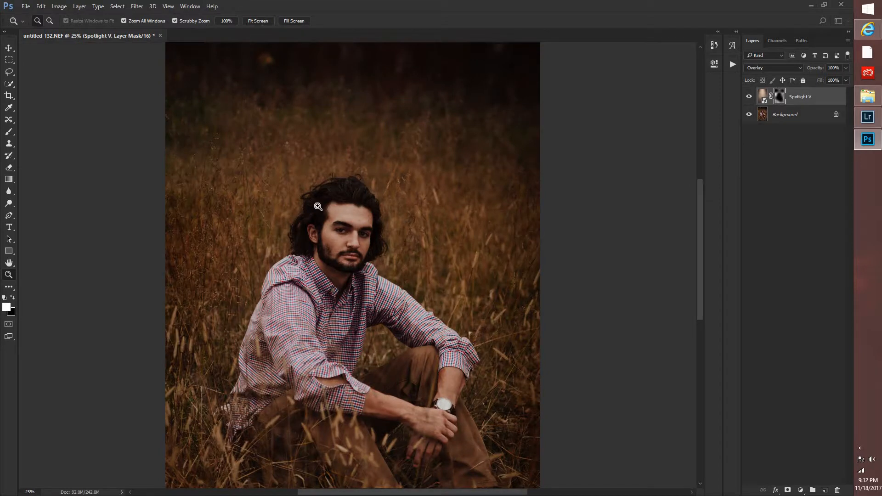
click(318, 207)
alt+click(303, 195)
drag(314, 226, 404, 226)
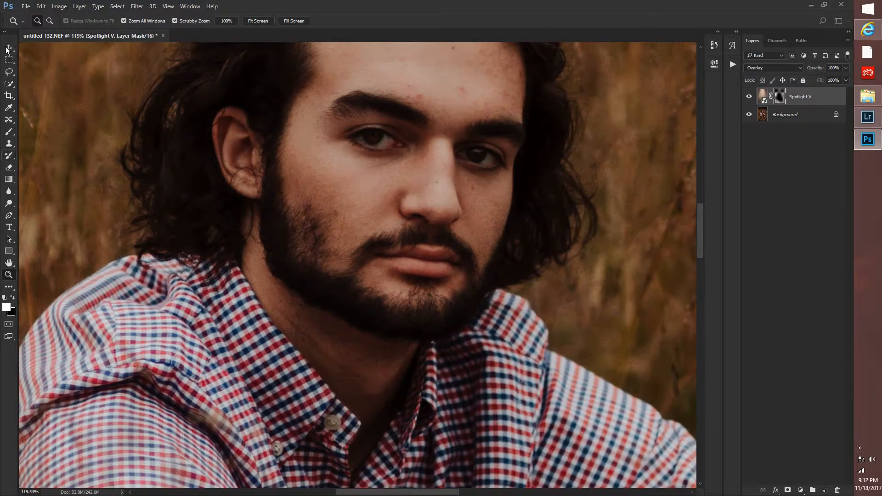
click(9, 48)
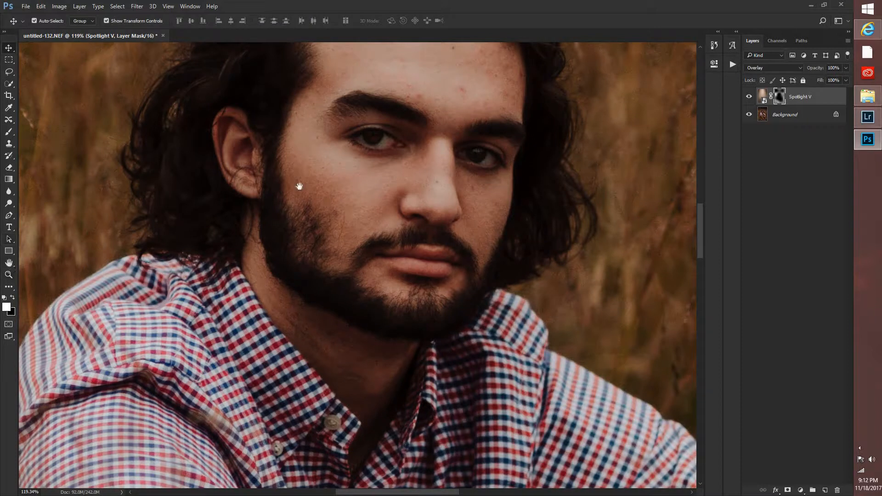
key(h)
drag(331, 248, 304, 344)
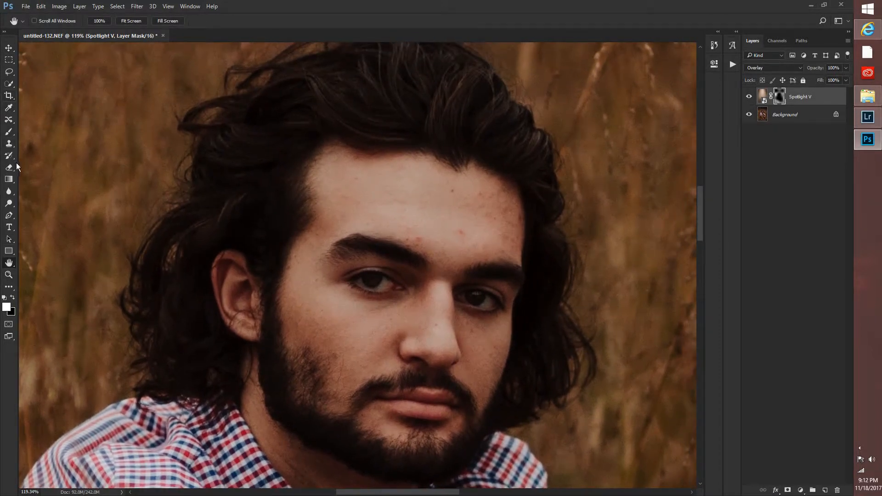
Step: With the Brush tool active, run the SMOOTHER: No Detail action from the GTG - Innocence Retouch set and continue past its message
key(b)
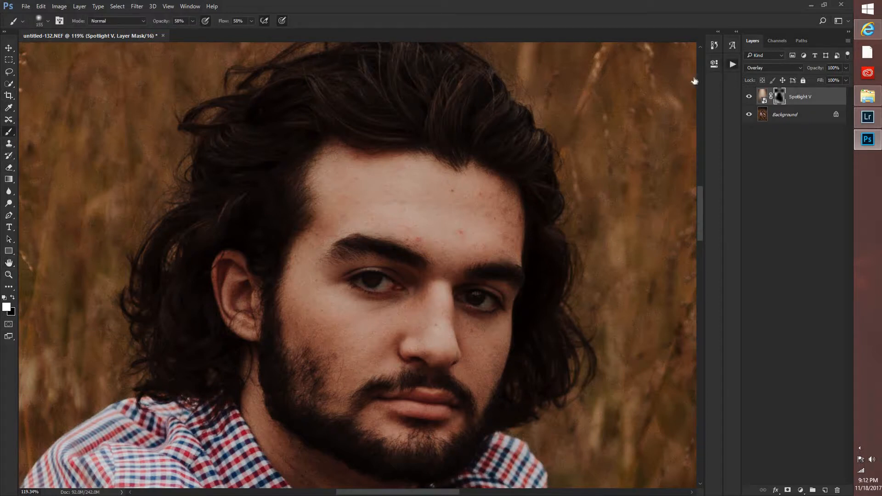
click(733, 64)
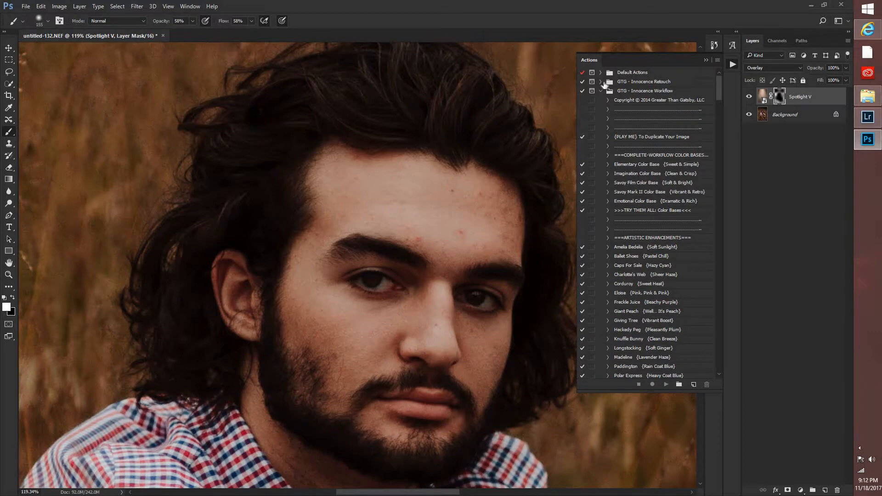
click(601, 91)
click(599, 82)
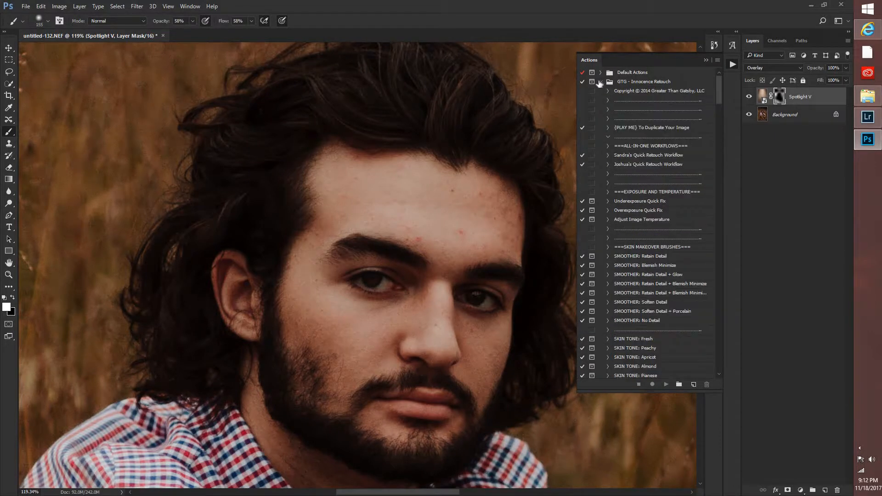
click(631, 322)
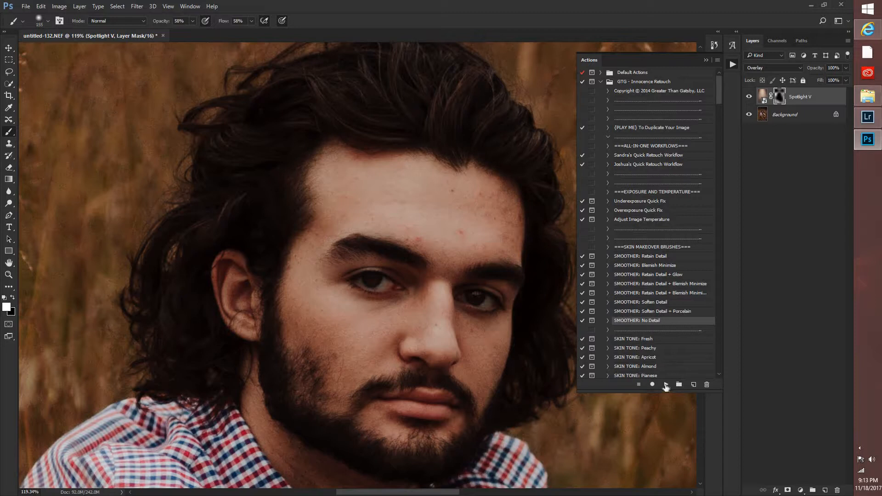
click(665, 385)
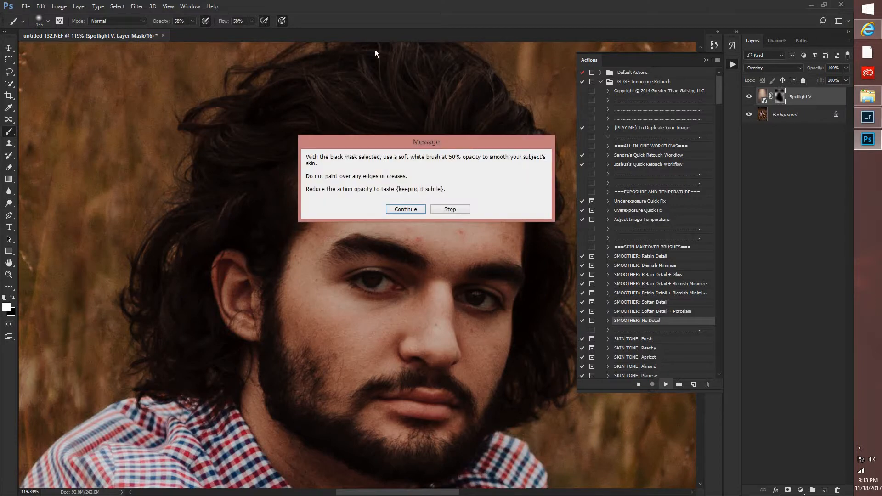
click(404, 213)
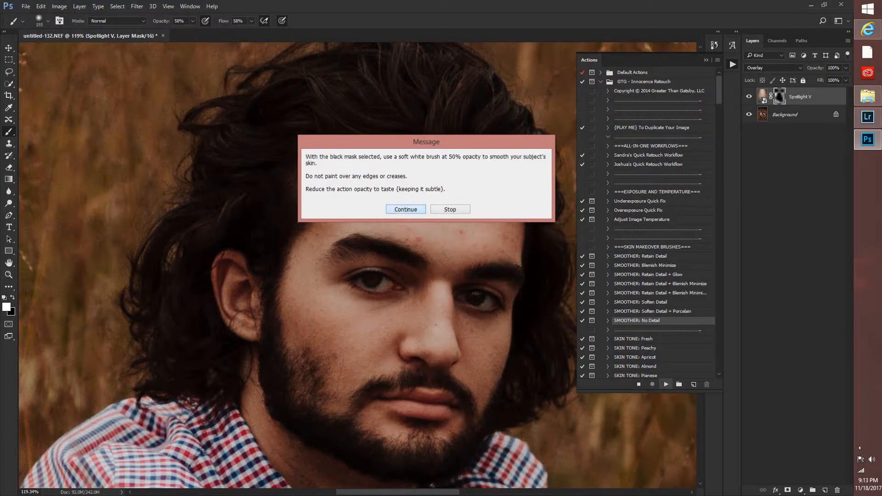
Step: Paint the skin smoothing onto the man's forehead and cheek on the smoother mask with a soft white 53 px brush at 58% opacity
right_click(539, 244)
drag(537, 240, 520, 238)
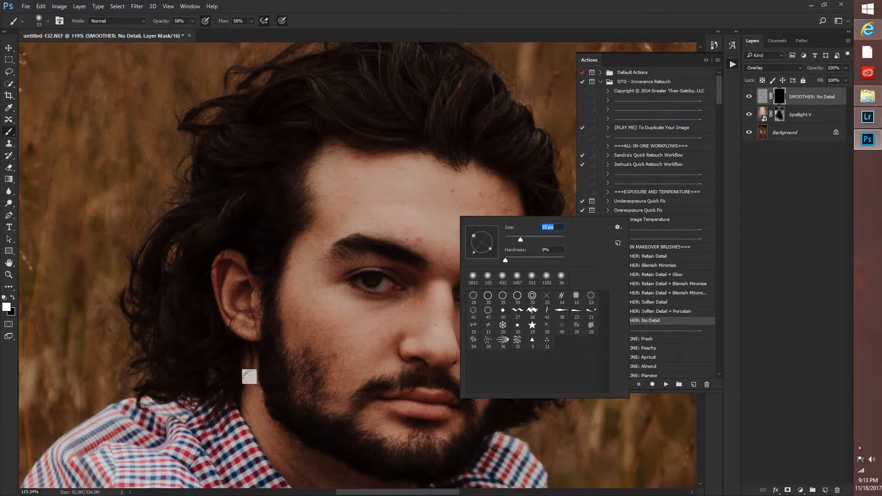
key(Return)
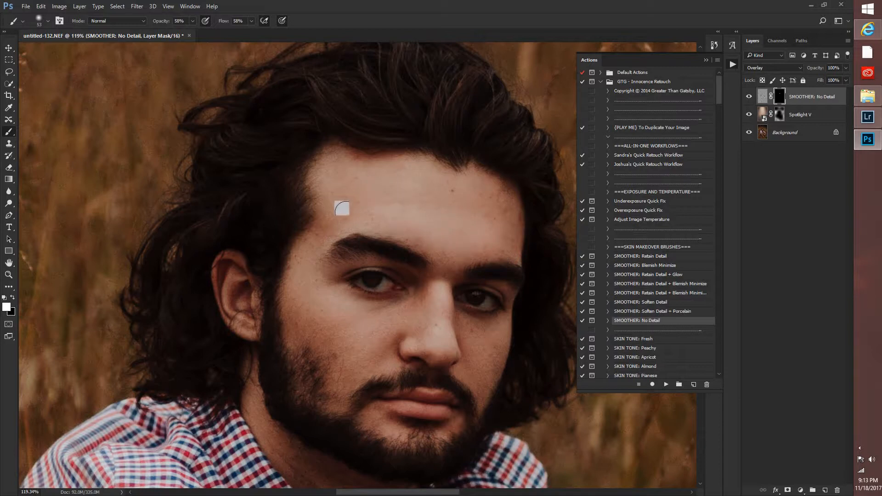
mouse_move(340, 213)
mouse_down()
mouse_move(352, 177)
mouse_move(342, 173)
mouse_up()
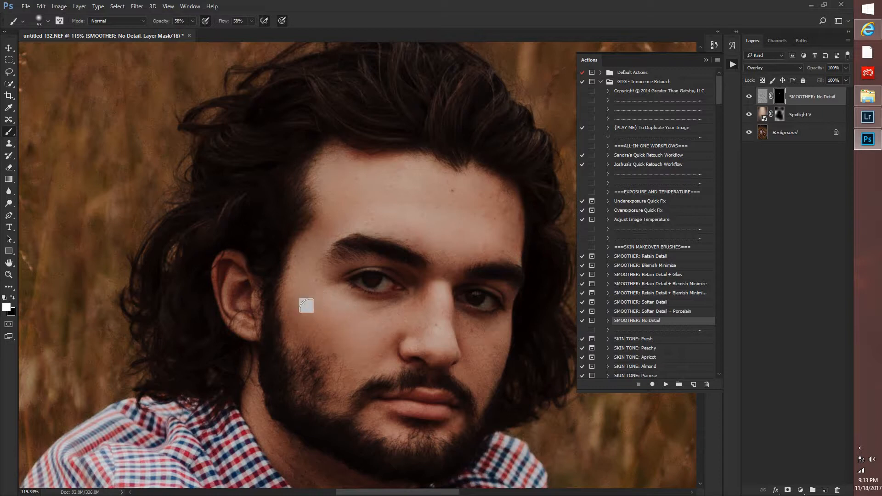
click(9, 264)
drag(207, 170, 122, 129)
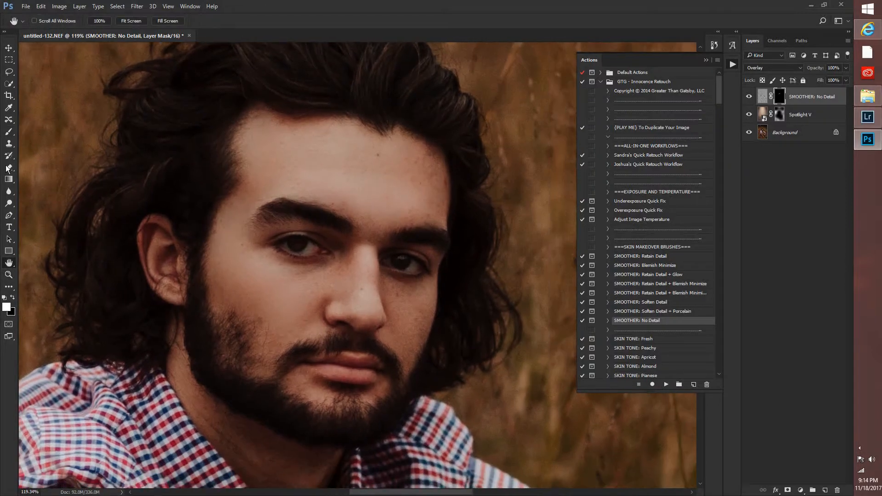
Step: Paint more smoothing onto the forehead and cheeks, and refine the smoother mask with a soft 61 px eraser at 52% opacity
click(8, 132)
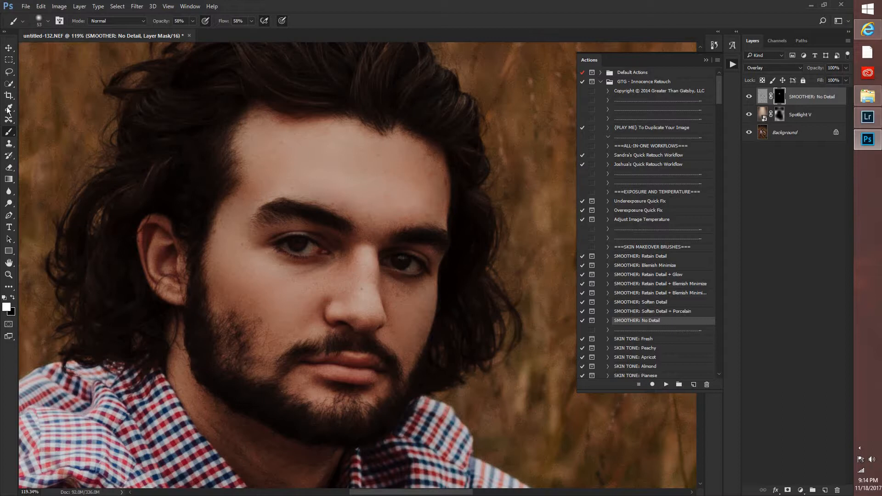
key(e)
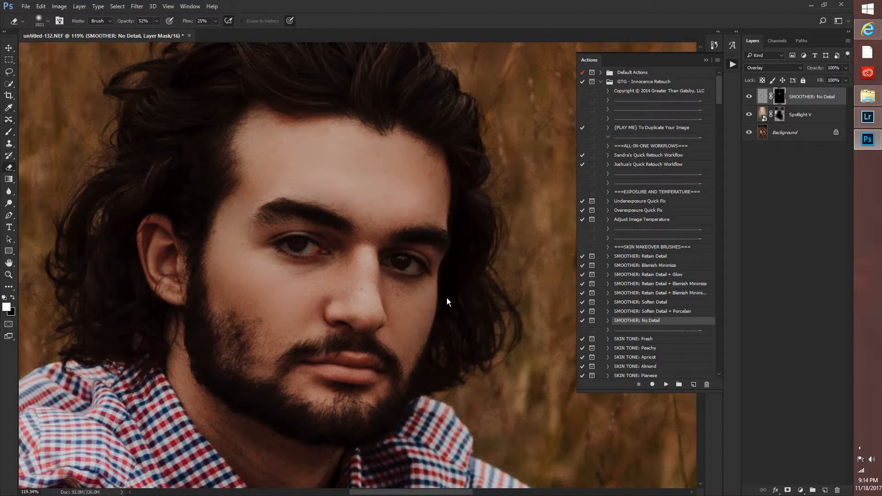
right_click(447, 298)
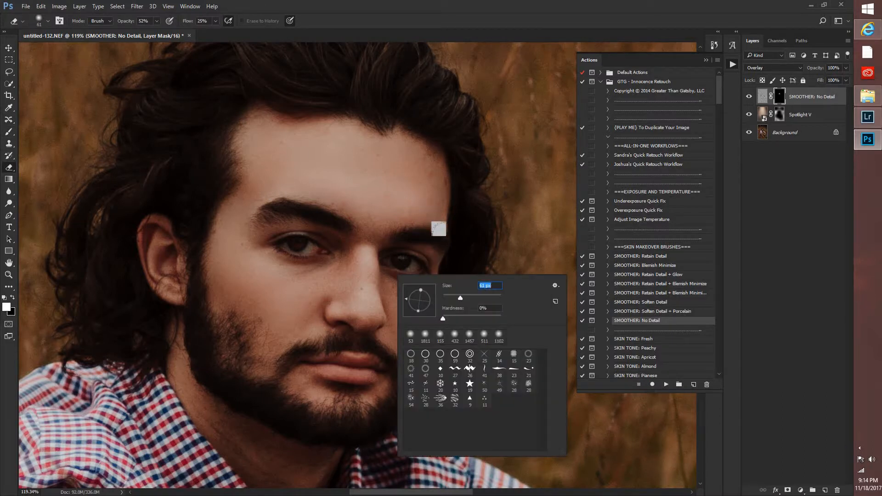
key(Return)
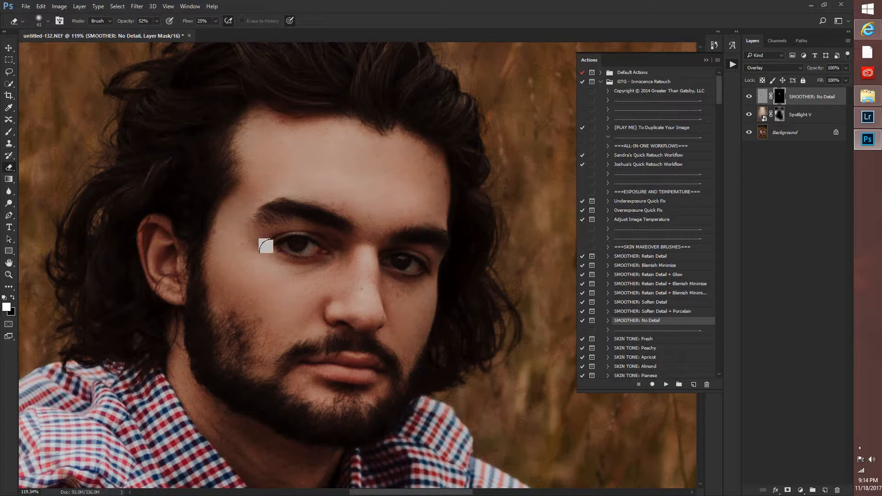
Step: Compare the portrait with and without the SMOOTHER: No Detail layer, both close up and with the whole photo in view
click(750, 97)
click(750, 98)
click(750, 97)
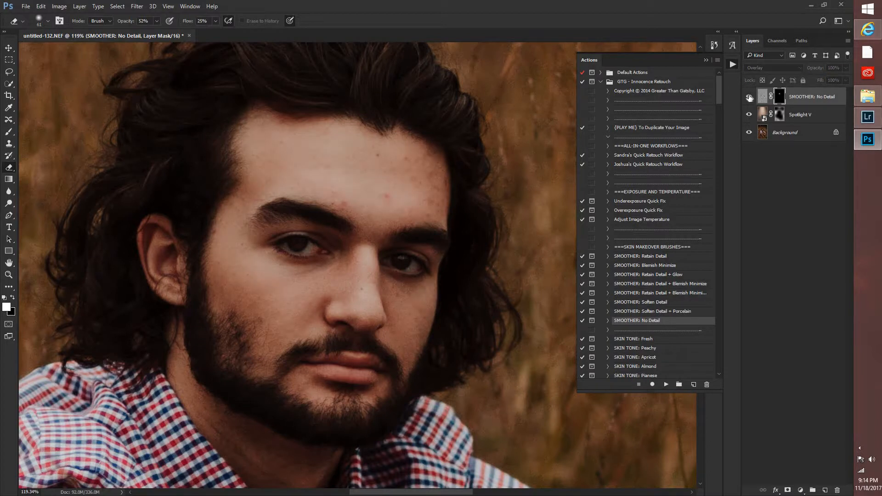
click(750, 97)
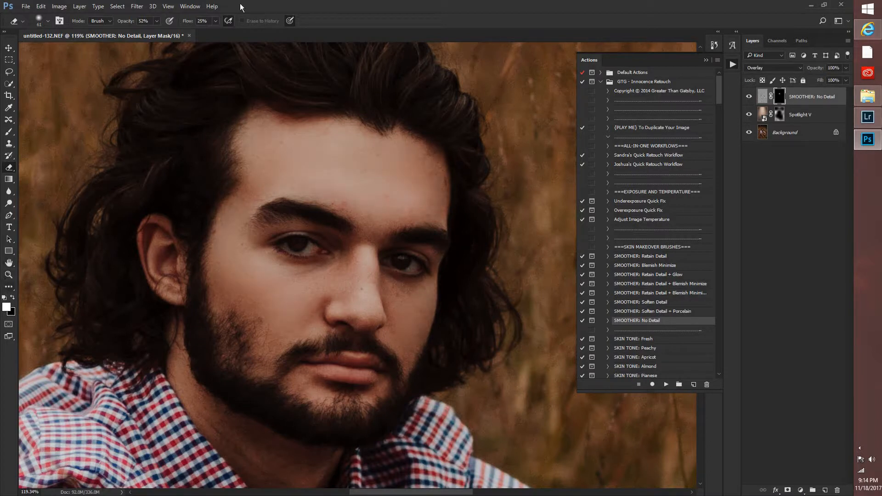
key(z)
click(279, 70)
key(ctrl+0)
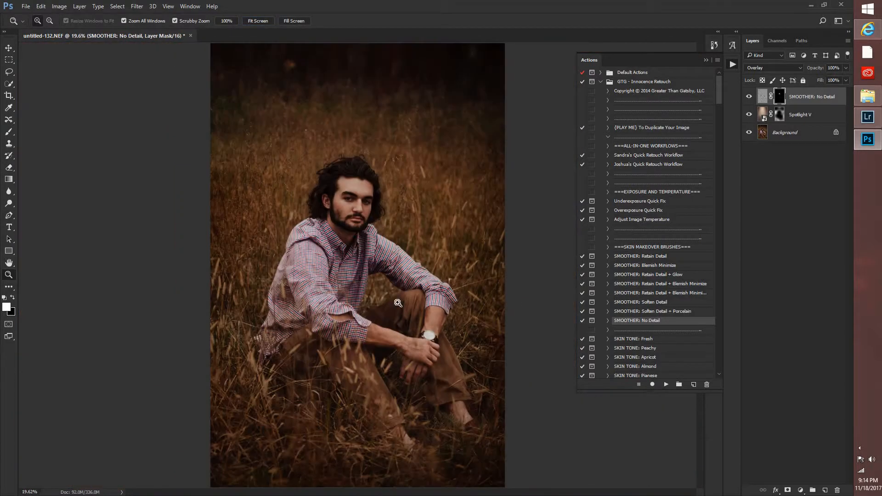
click(749, 98)
click(749, 97)
Step: Add a new empty layer in Normal mode above the SMOOTHER: No Detail layer
click(372, 299)
click(369, 256)
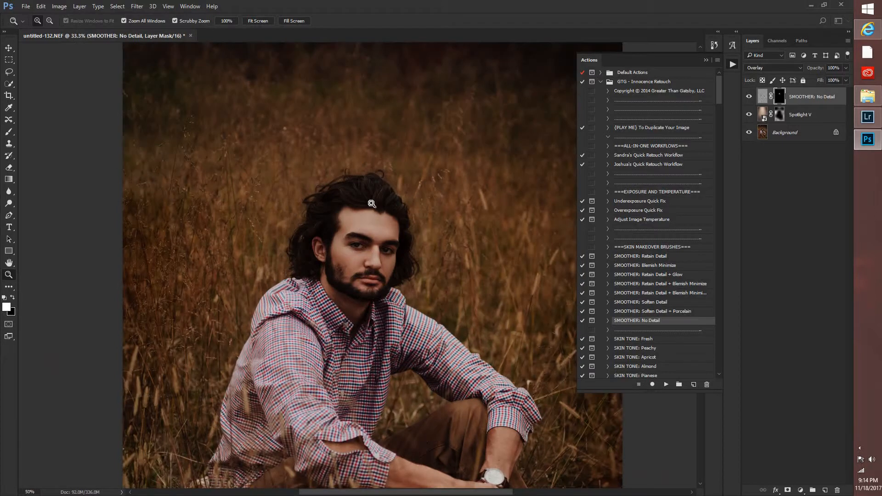
click(371, 206)
click(371, 206)
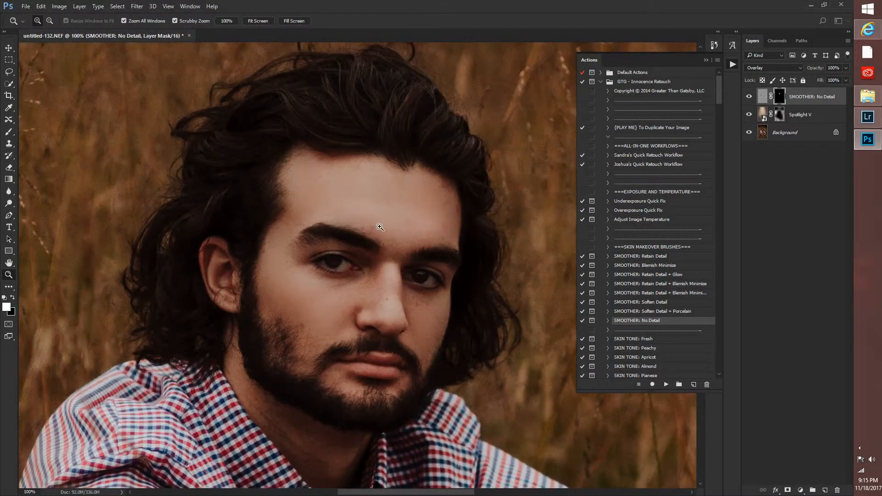
click(379, 224)
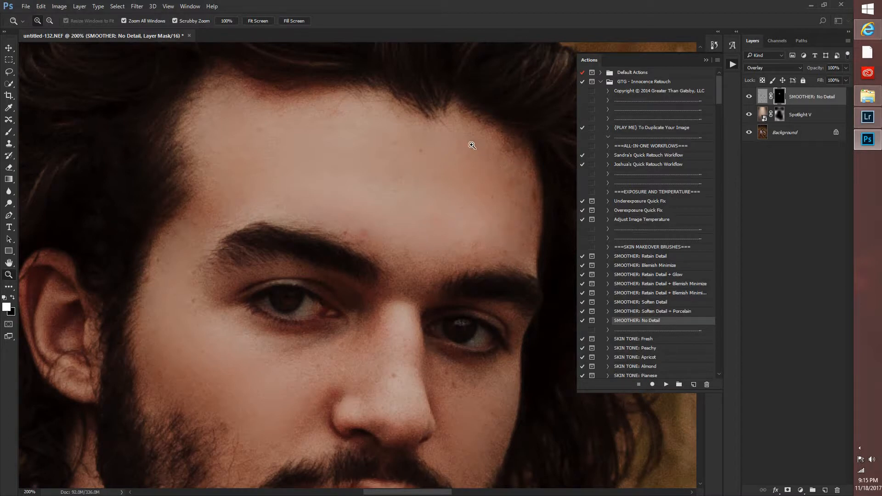
click(79, 6)
click(40, 6)
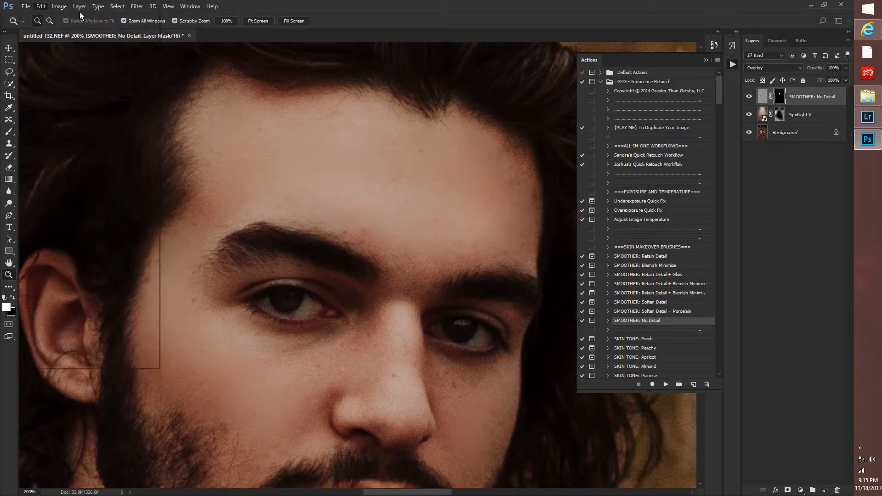
click(79, 6)
mouse_move(82, 16)
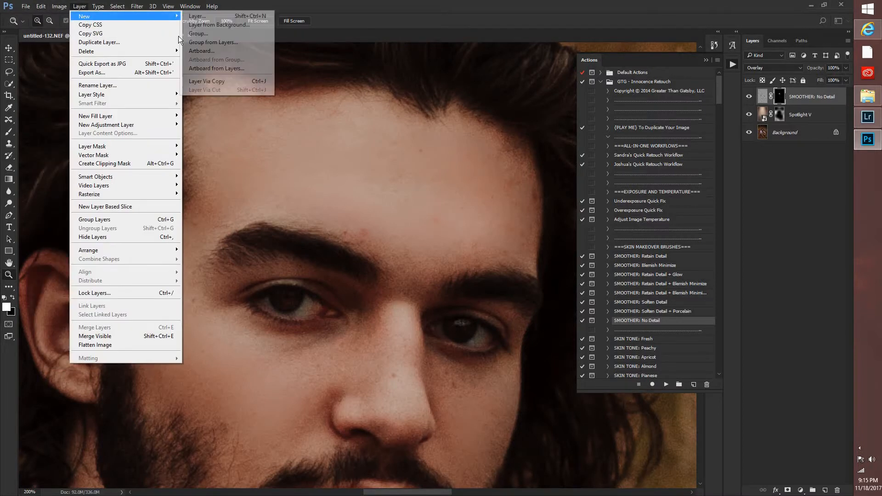
click(196, 16)
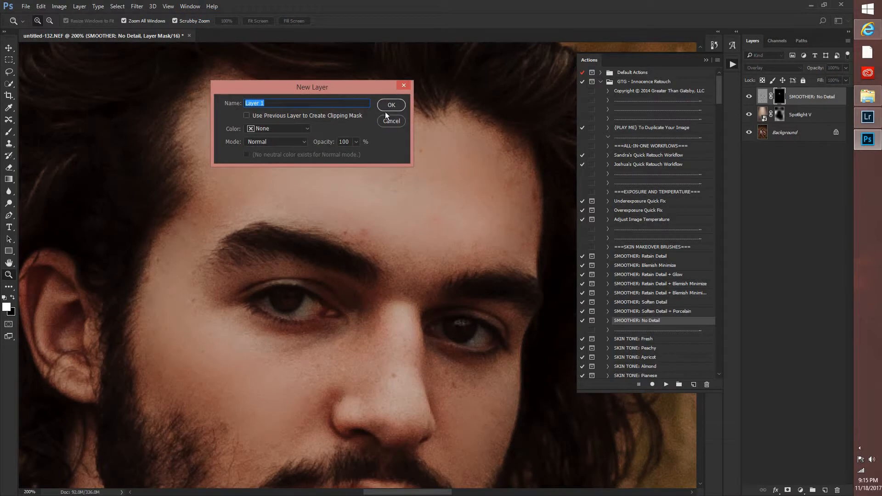
key(Return)
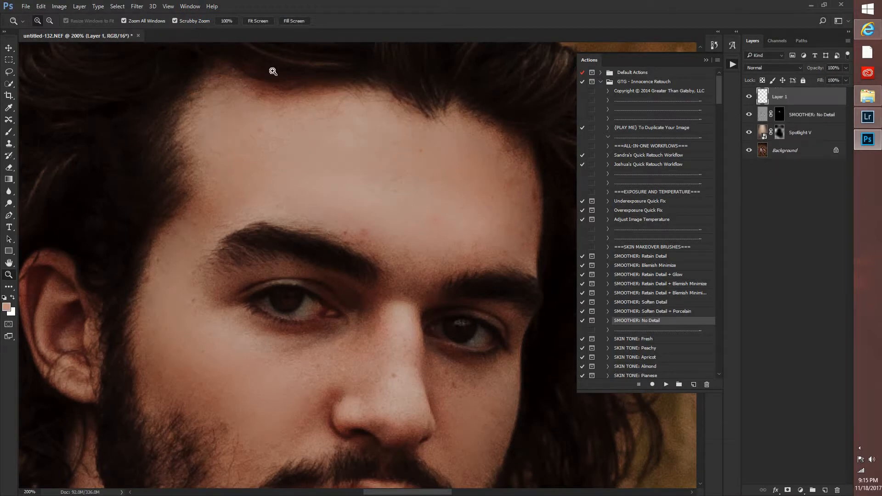
Step: Sample the skin tone at the middle of the forehead and set the brush to 15% opacity and 17% flow
click(9, 107)
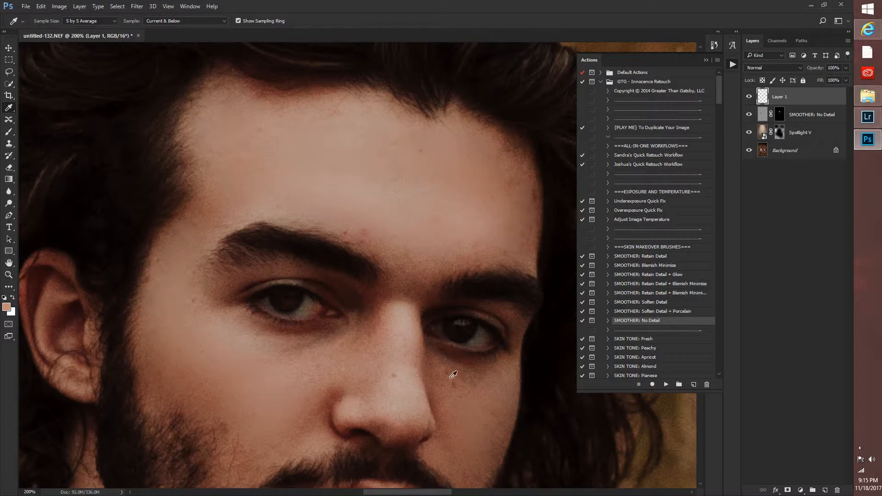
click(381, 206)
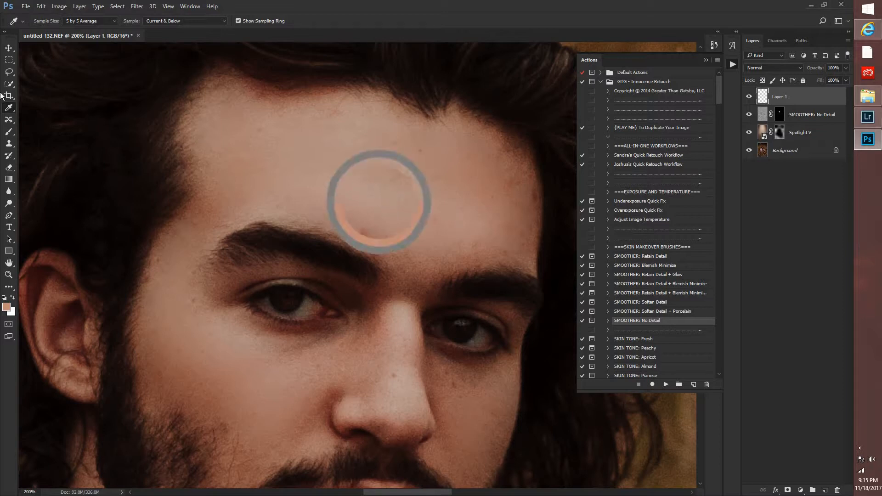
key(b)
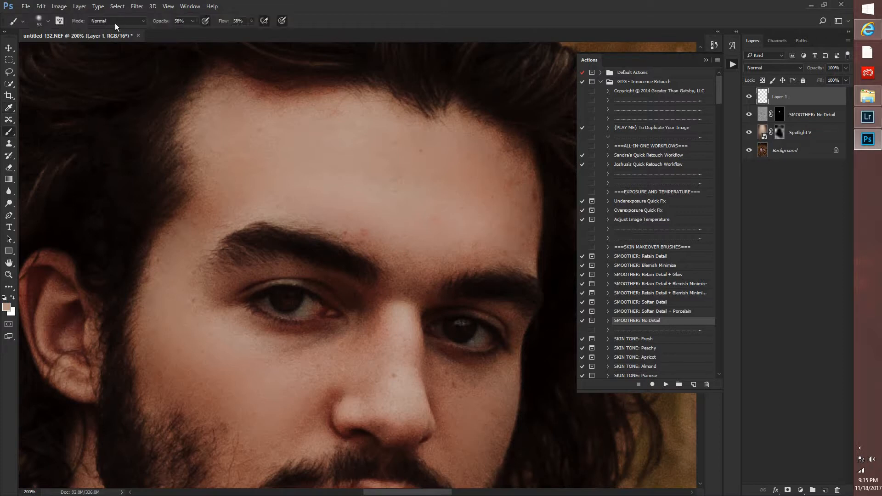
click(192, 21)
click(178, 31)
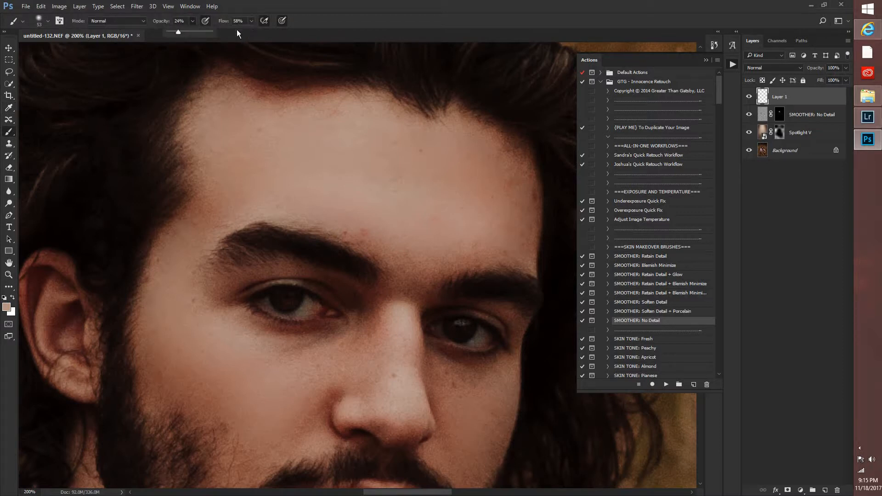
drag(236, 32, 234, 31)
click(193, 20)
Step: Resample the light forehead skin tone and paint it over the reddish forehead blemishes with a soft 29 px brush on Layer 1
key(i)
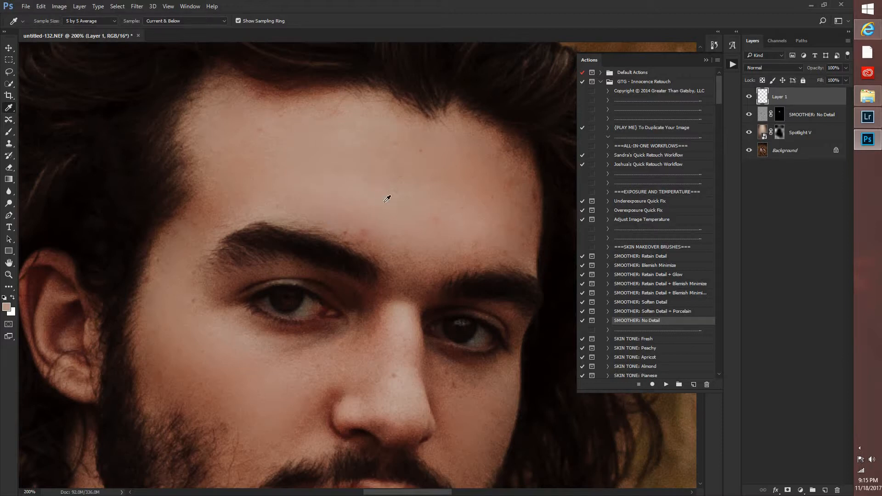
click(367, 201)
key(b)
right_click(473, 260)
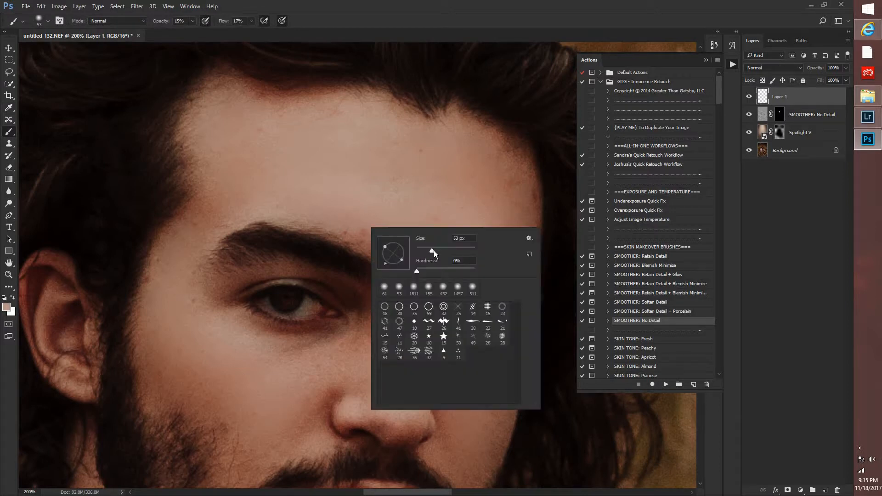
drag(429, 252, 426, 250)
key(Return)
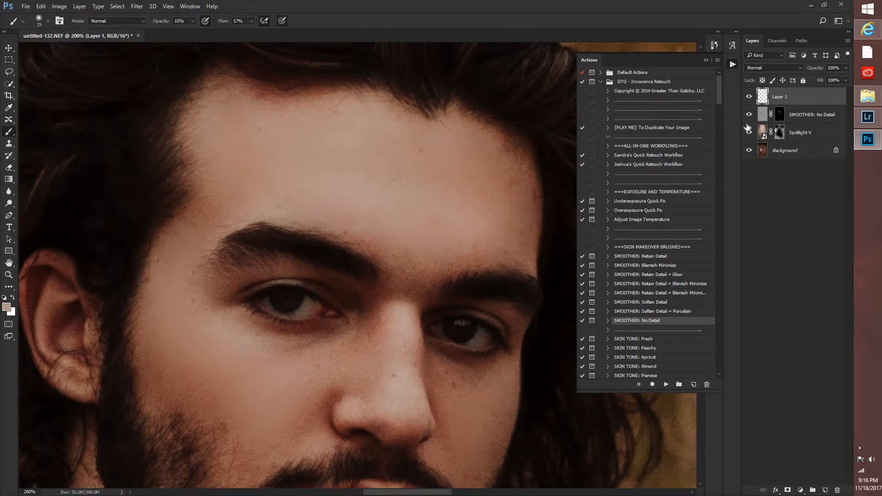
Step: Compare the forehead with and without the skin-tone painting by toggling the visibility of Layer 1
click(749, 98)
click(748, 98)
click(749, 98)
click(749, 97)
Step: Sample darker skin tones along the shaded side of the forehead and paint them over the remaining redness there
key(i)
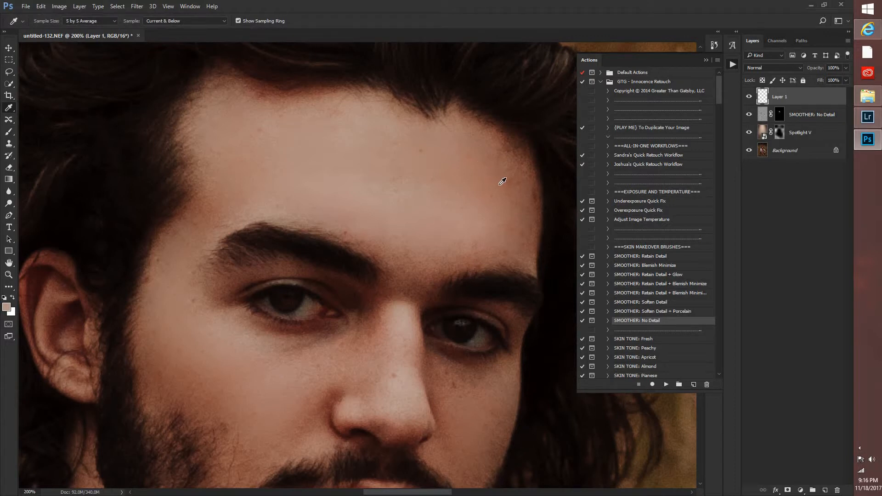
click(502, 182)
key(b)
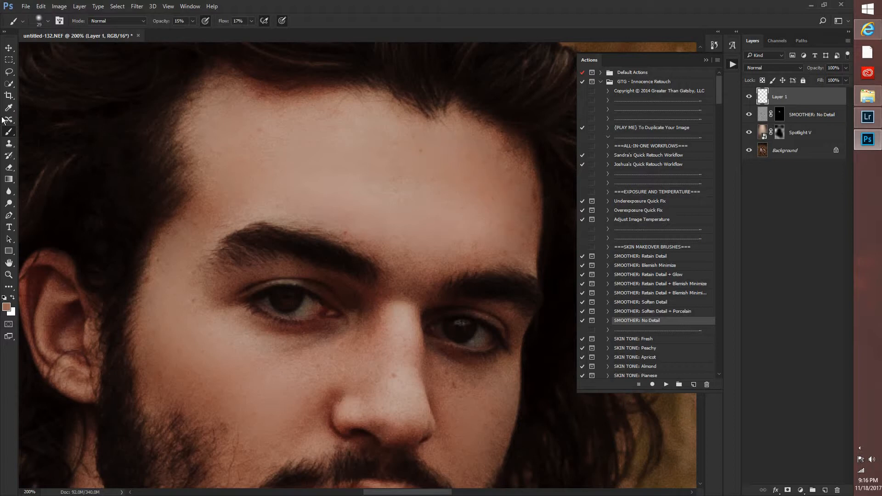
key(i)
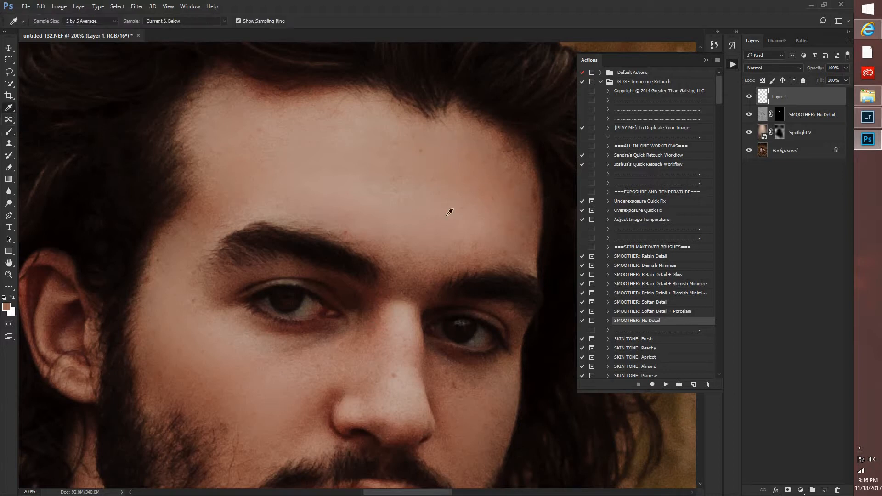
click(501, 237)
key(b)
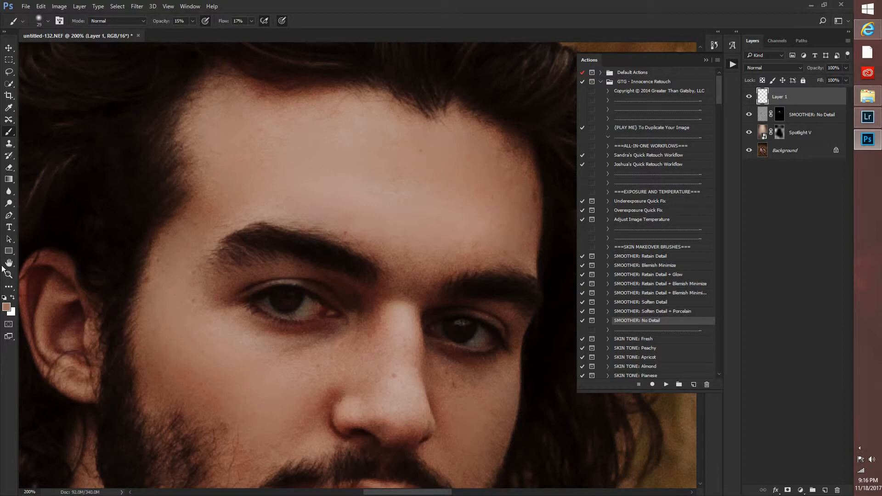
Step: Check the effect of Layer 1 by toggling it at close range and again with the whole photo in view
click(750, 97)
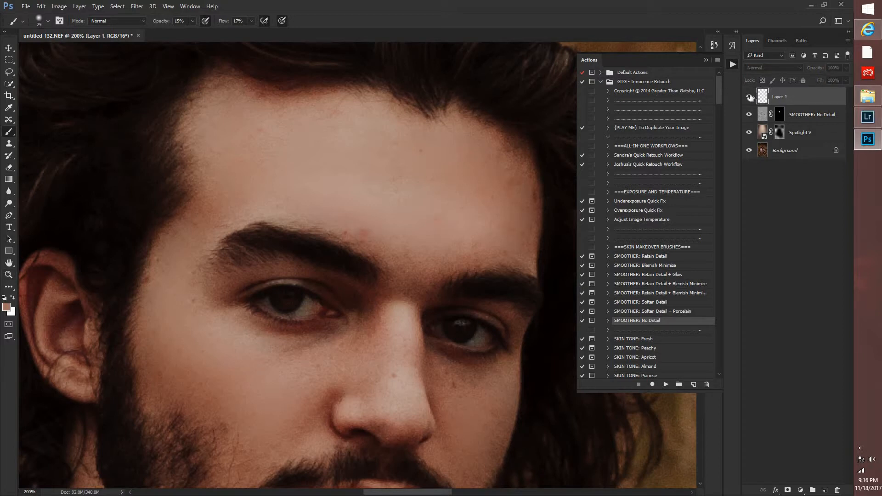
click(750, 97)
click(749, 97)
click(750, 97)
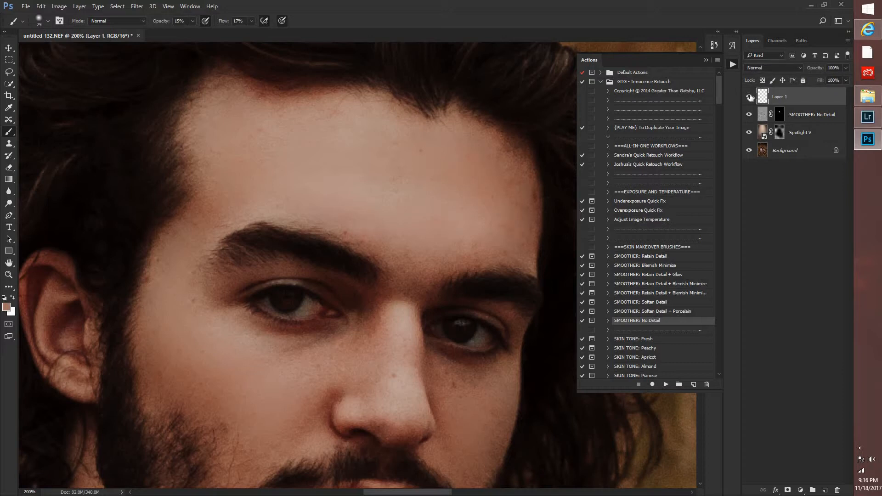
click(10, 276)
click(257, 20)
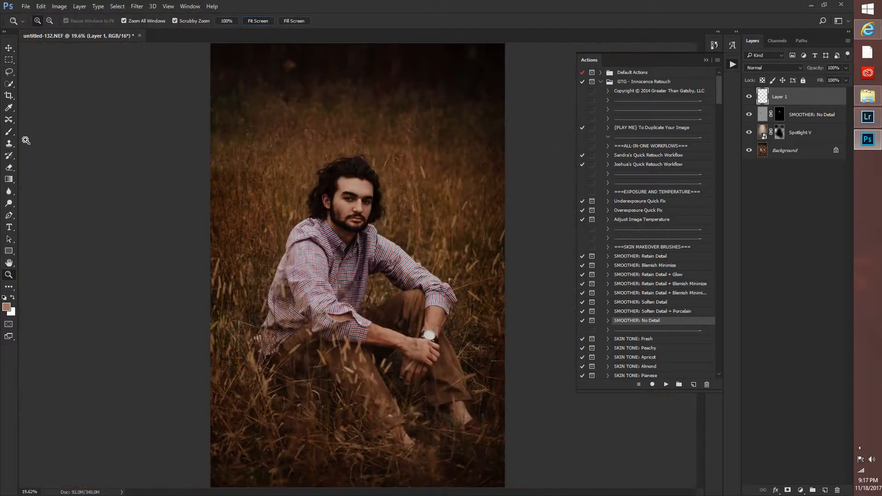
click(749, 97)
click(749, 97)
Step: Run the Selective Sharpen action from the Bonus Brushes section and continue past its message
drag(718, 89, 735, 283)
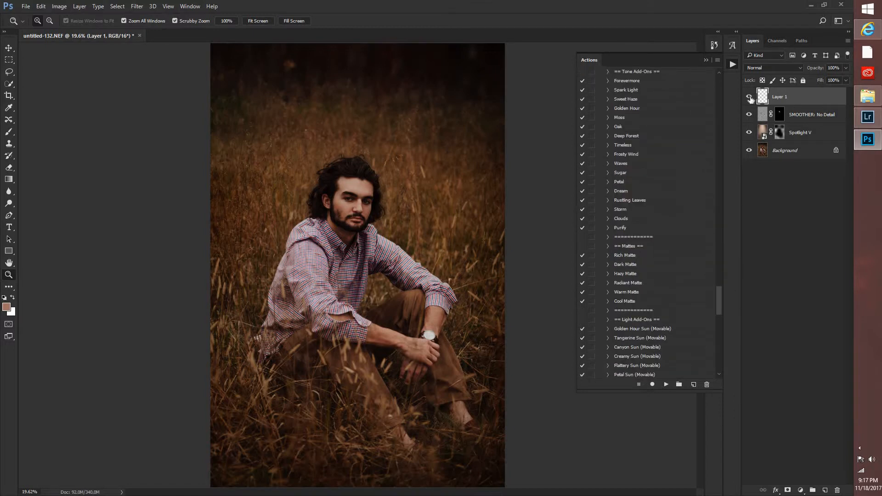
click(749, 133)
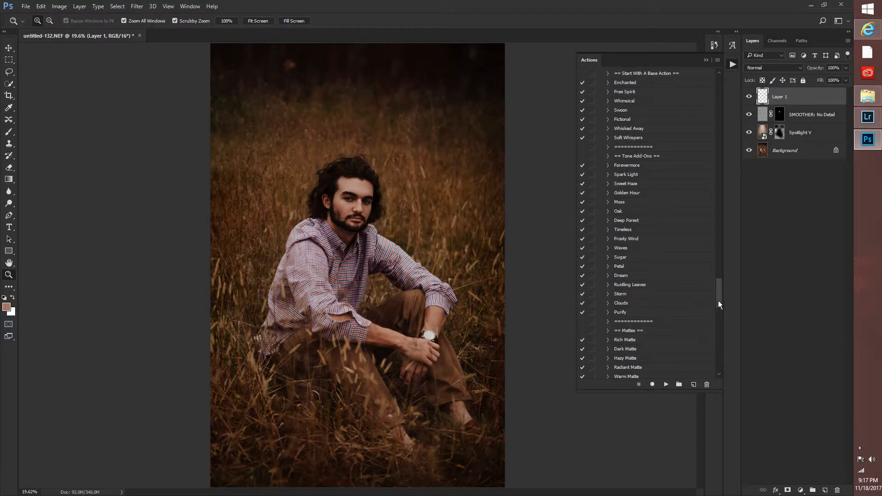
scroll(718, 303, up, 8)
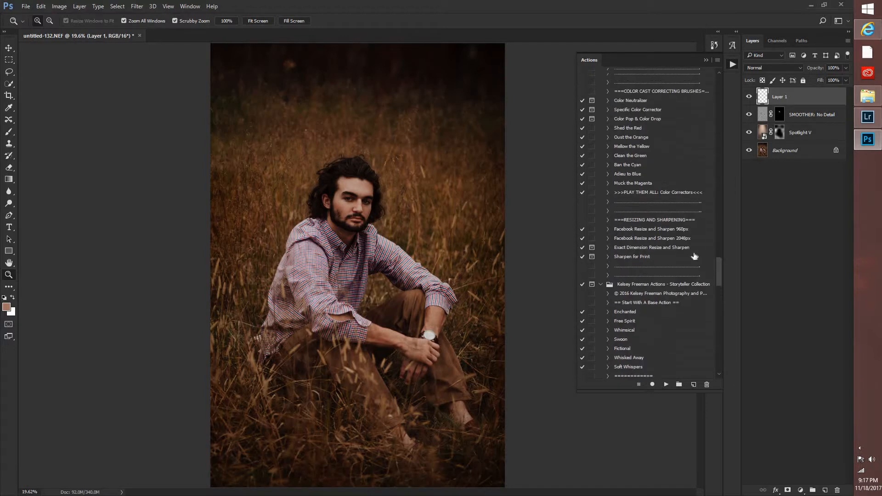
scroll(629, 236, up, 6)
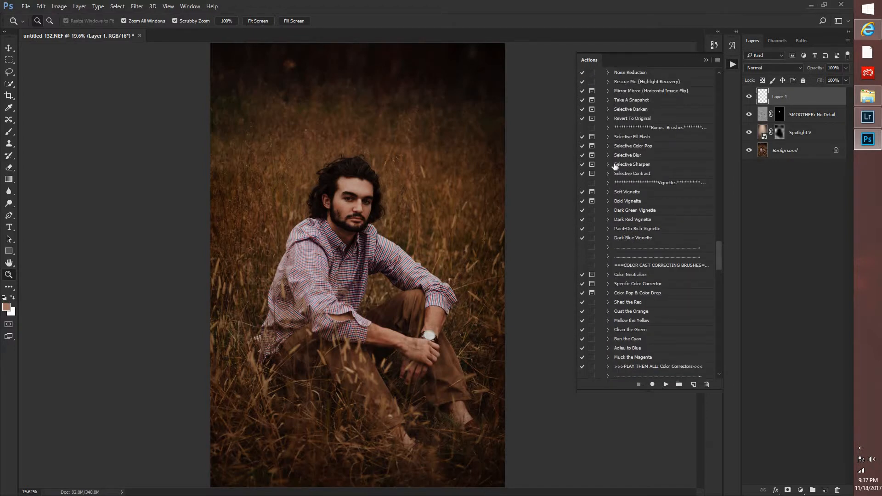
click(632, 164)
click(666, 384)
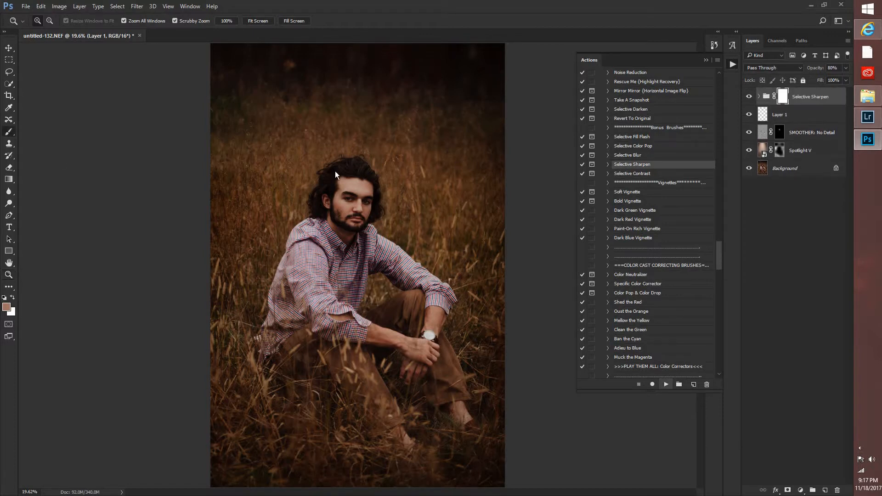
key(Return)
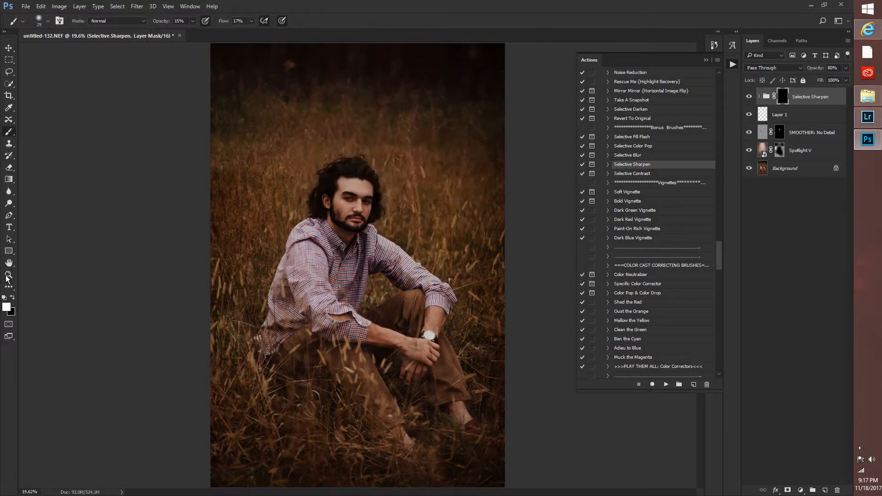
key(z)
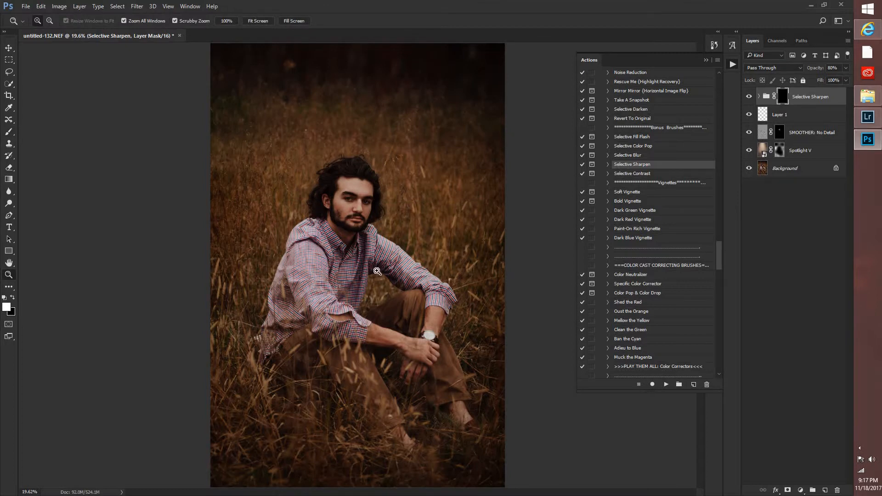
Step: Paint sharpening onto both irises on the Selective Sharpen mask with a soft 20 px brush at 74% opacity and 70% flow
click(378, 272)
click(389, 211)
click(400, 191)
click(334, 224)
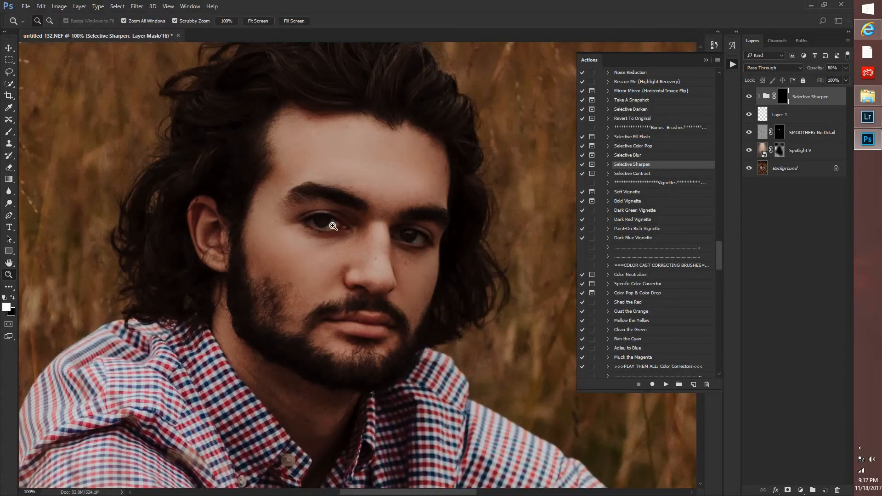
click(340, 204)
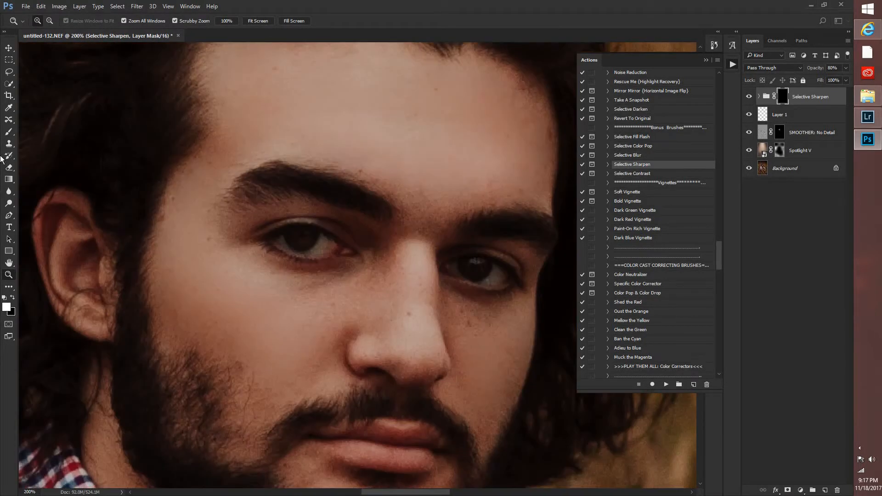
click(8, 133)
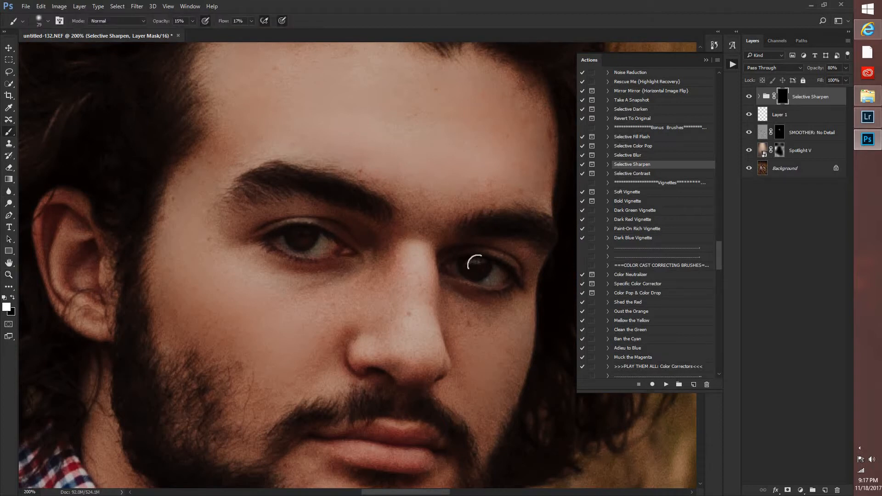
right_click(481, 265)
drag(533, 289, 532, 288)
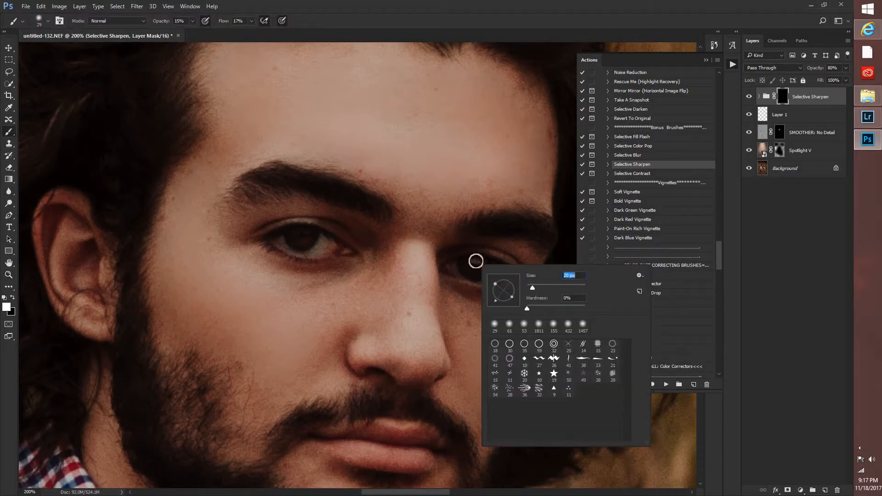
key(Return)
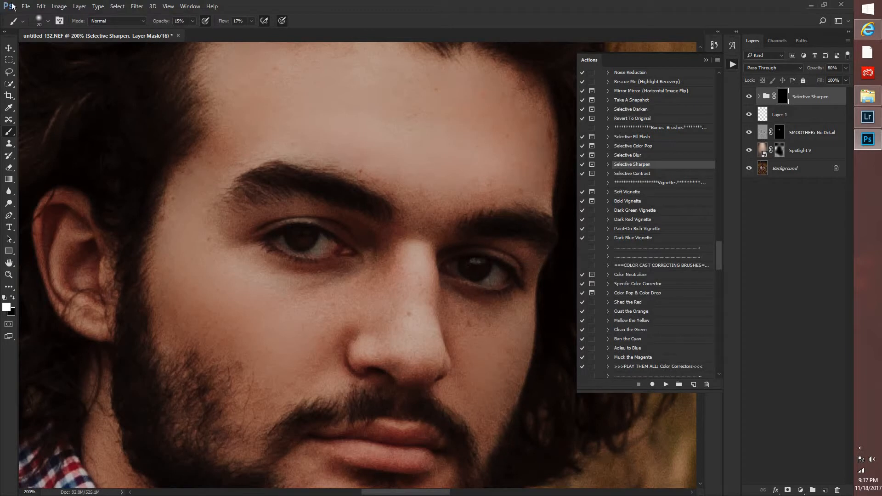
mouse_move(192, 21)
mouse_down()
mouse_move(217, 32)
mouse_move(273, 32)
mouse_up()
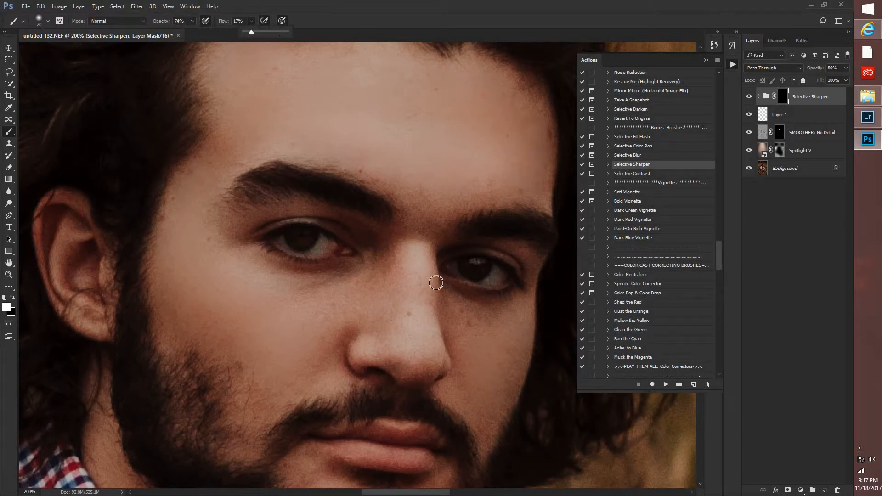
drag(474, 260, 478, 261)
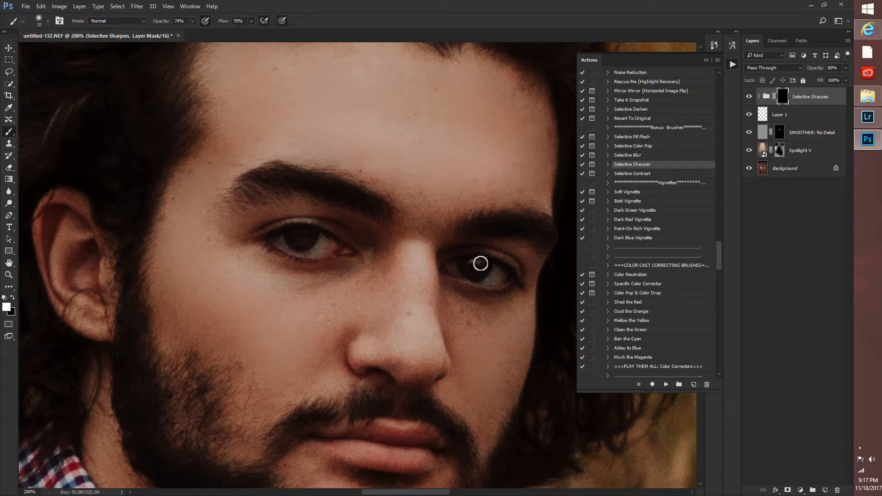
mouse_move(306, 247)
mouse_down()
mouse_move(258, 266)
mouse_move(307, 234)
mouse_move(301, 242)
mouse_move(288, 233)
mouse_move(305, 232)
mouse_up()
mouse_move(476, 262)
mouse_down()
mouse_move(467, 258)
mouse_move(483, 264)
mouse_up()
Step: Lower the brush opacity to 27% and paint sharpening across the lower lip on the Selective Sharpen mask
click(193, 21)
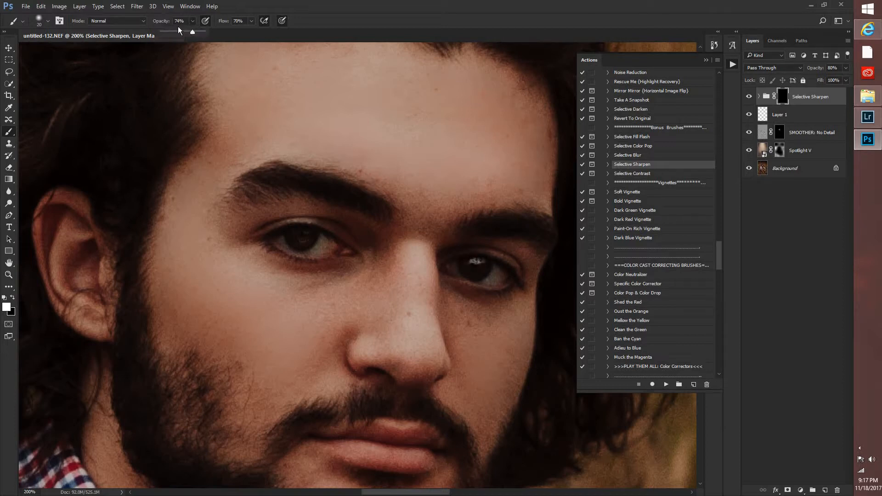
drag(193, 32, 172, 32)
mouse_move(411, 455)
mouse_down()
mouse_move(358, 444)
mouse_move(379, 454)
mouse_move(348, 452)
mouse_up()
Step: Paint sharpening over the hair on the Selective Sharpen mask with a soft 133 px brush at 27% opacity
key(z)
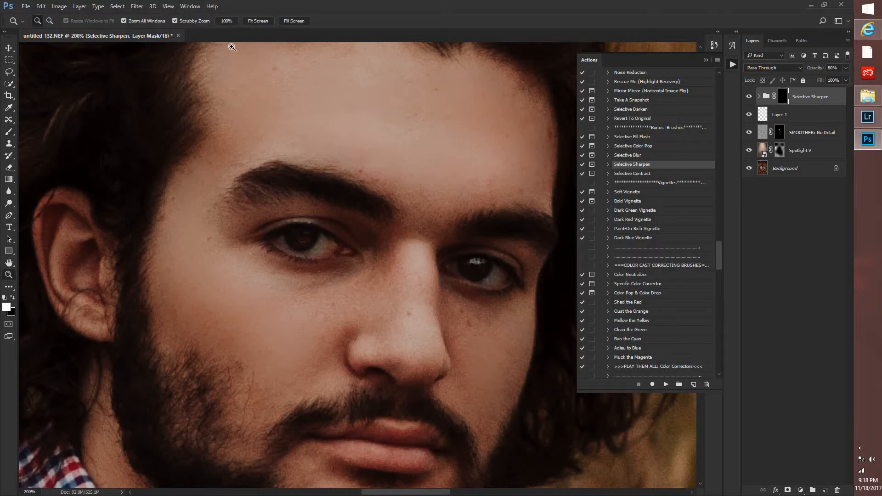
click(258, 21)
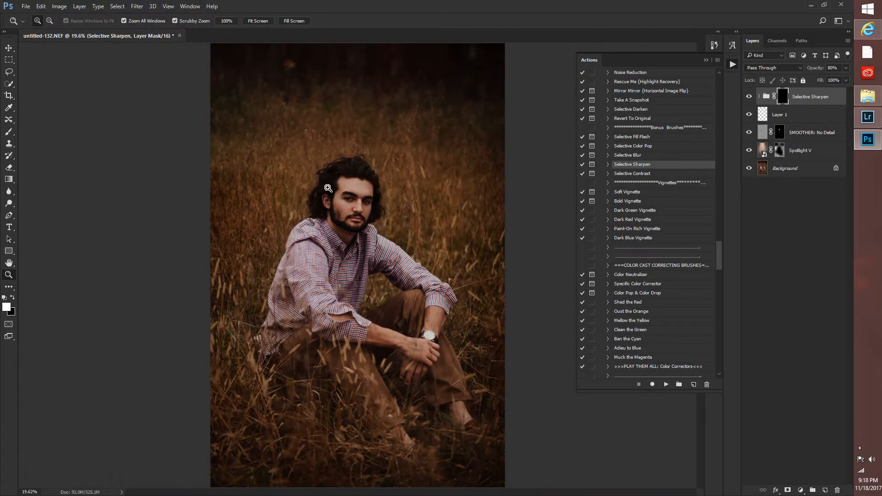
click(392, 301)
click(392, 301)
click(392, 300)
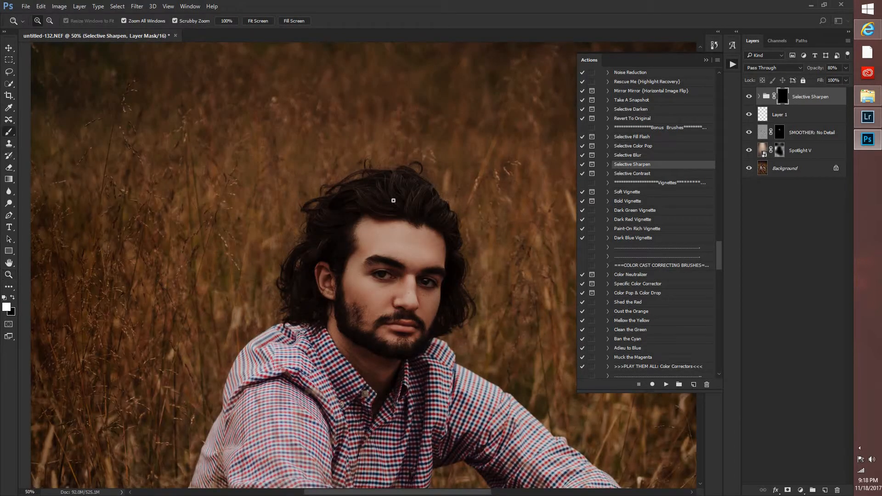
key(b)
right_click(477, 225)
text(133)
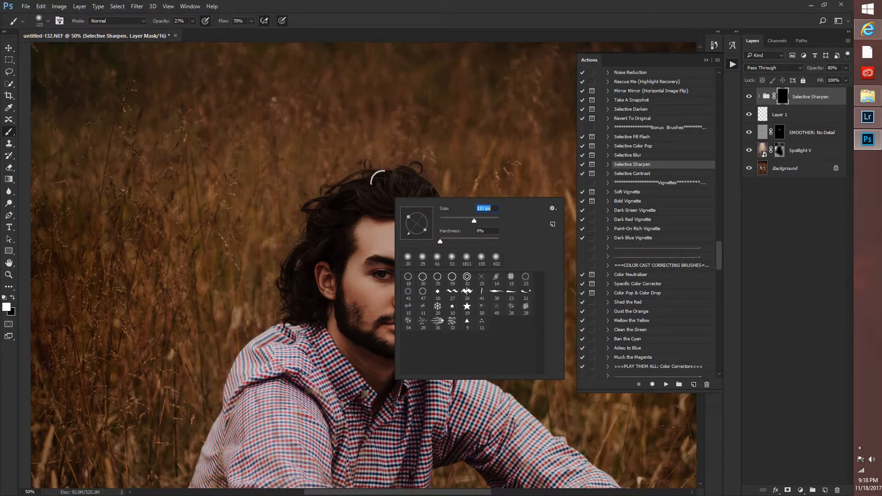
key(Return)
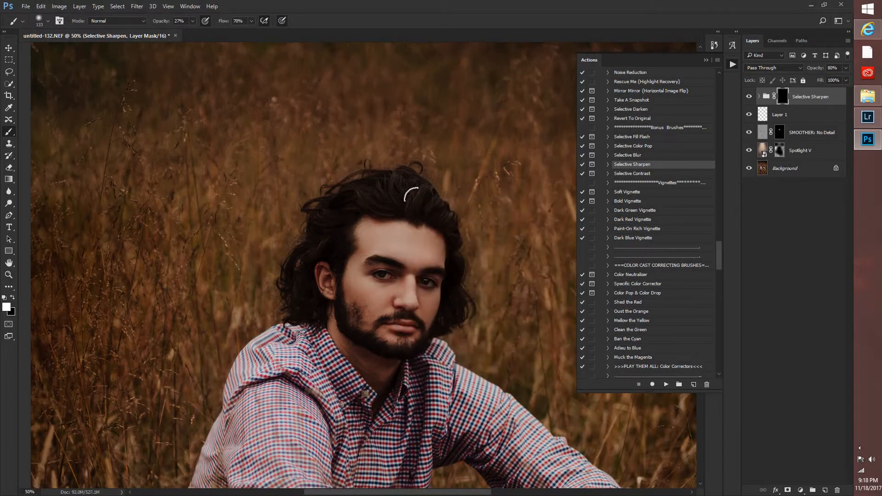
drag(419, 201, 417, 197)
Step: Compare the hair with and without the Selective Sharpen group, and view the whole photo
click(749, 97)
click(750, 97)
key(z)
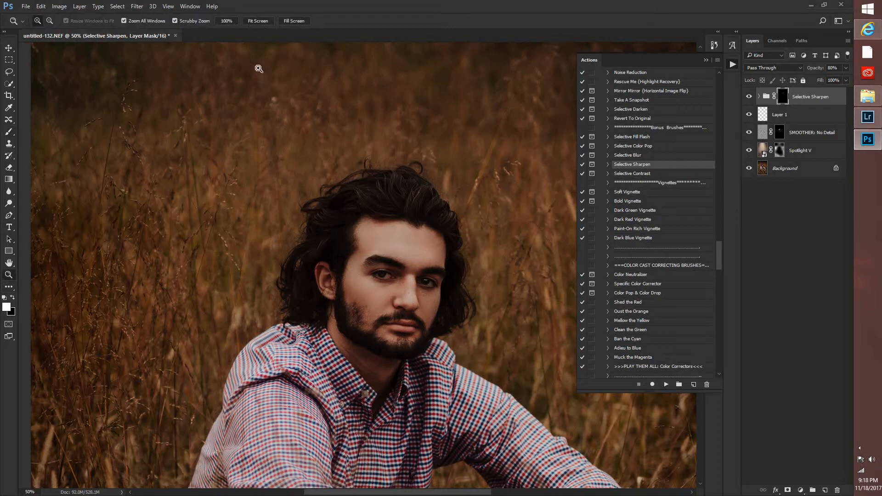
click(257, 20)
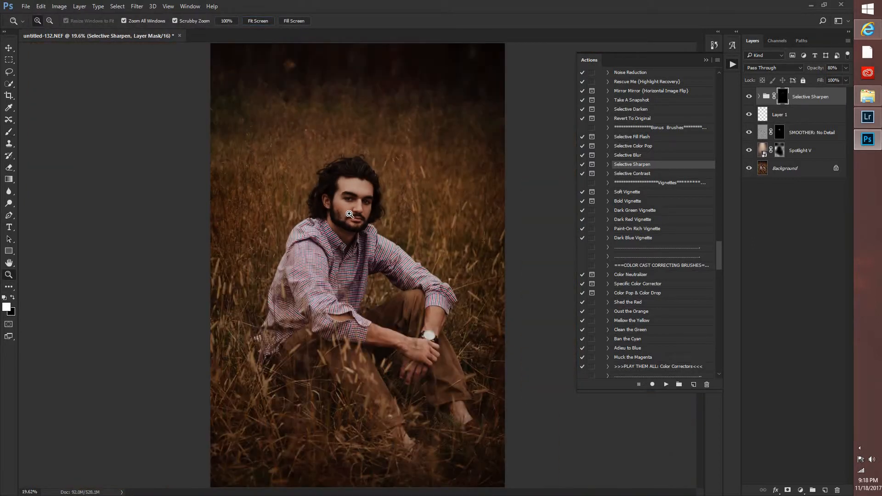
Step: On Layer 1, sample the dark iris color beside the catchlight of the eye on the shaded side of the face
click(347, 251)
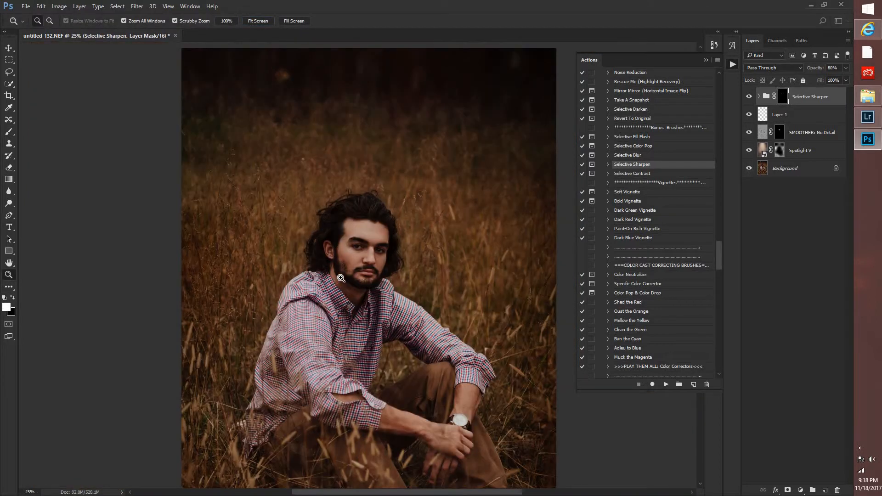
click(357, 248)
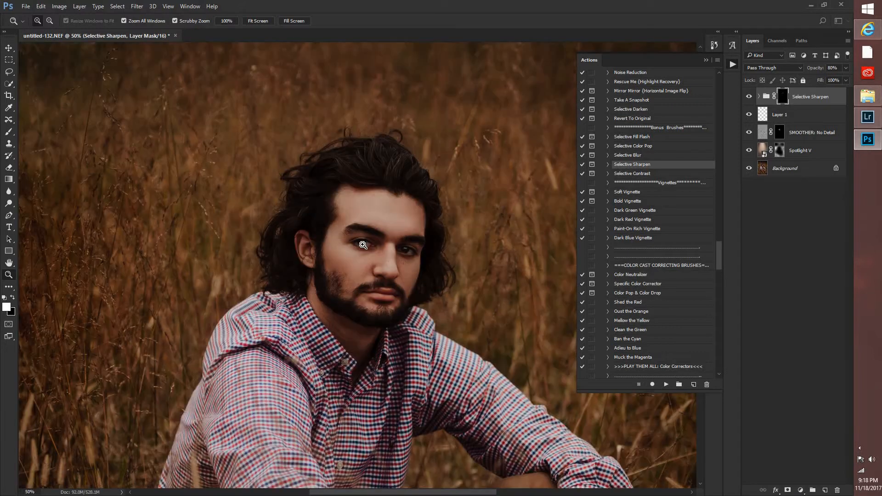
click(363, 245)
click(366, 240)
double_click(366, 240)
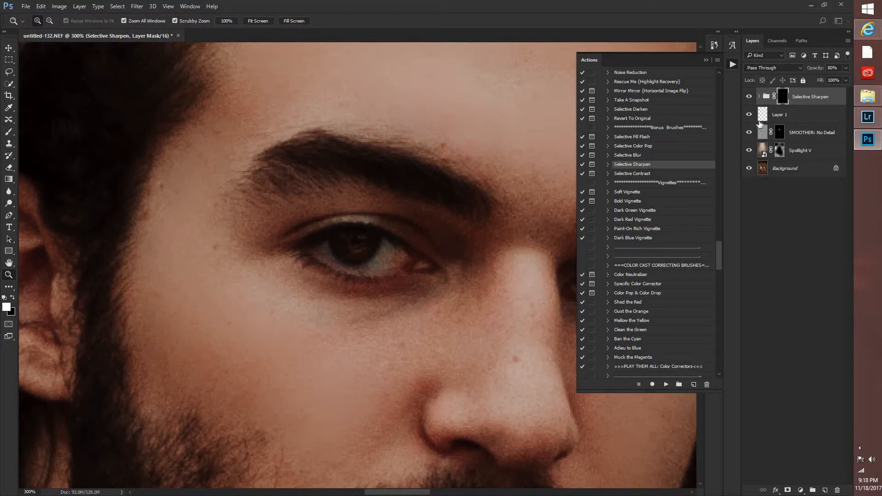
click(764, 114)
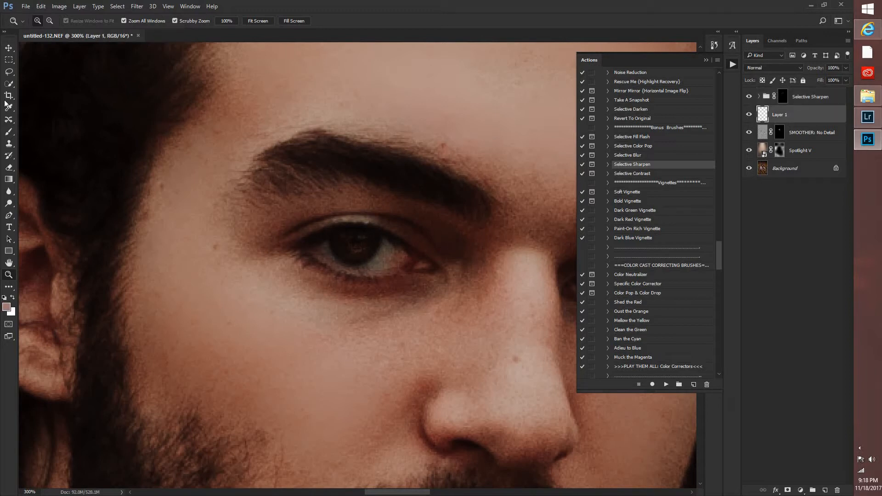
key(i)
click(707, 61)
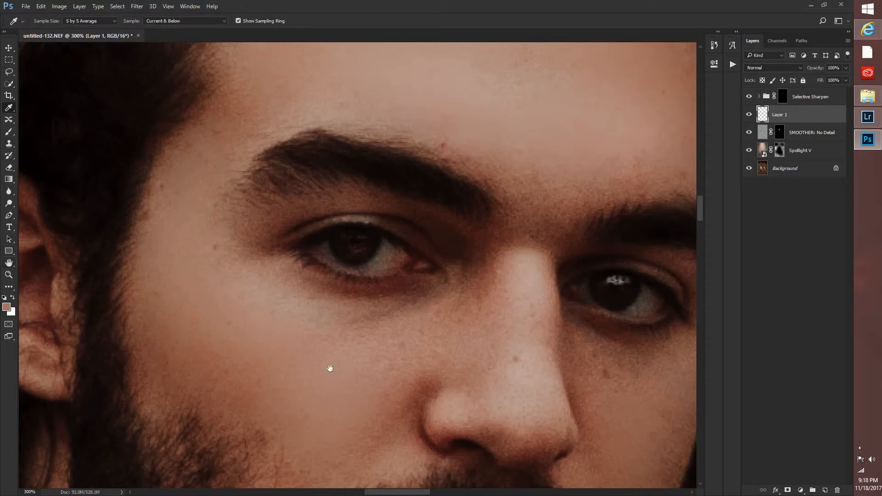
drag(597, 281, 587, 274)
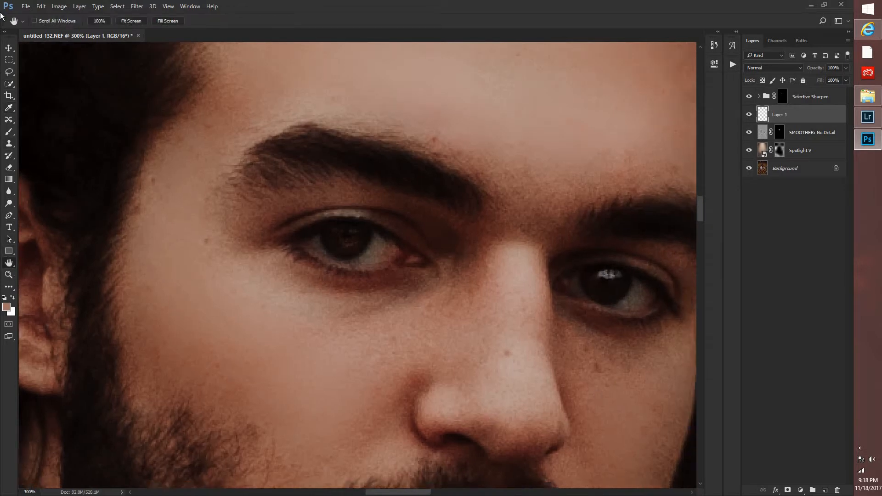
click(9, 108)
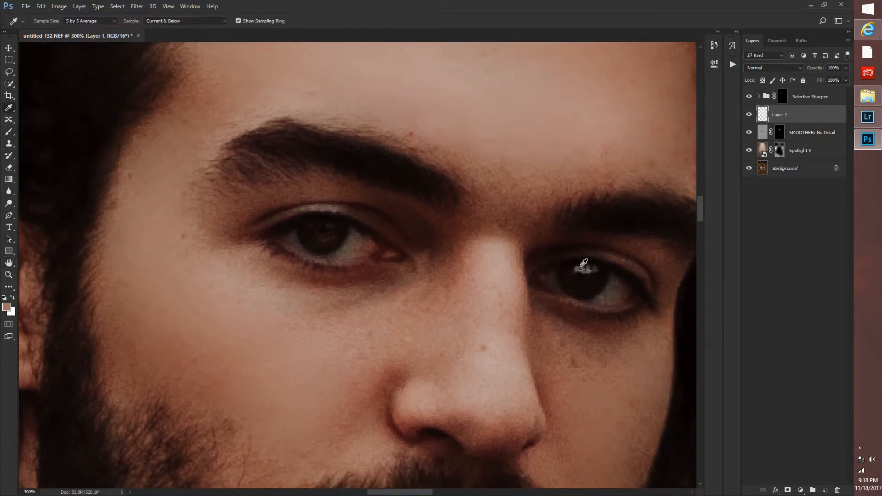
click(581, 266)
Step: Paint the sampled dark color over the reddish iris of the other eye with a 7 px brush at 27% opacity
key(b)
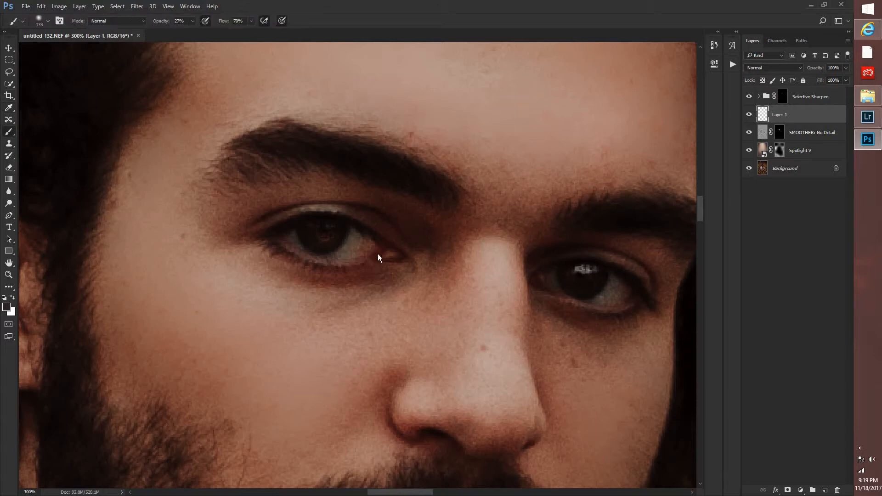
right_click(391, 259)
click(390, 259)
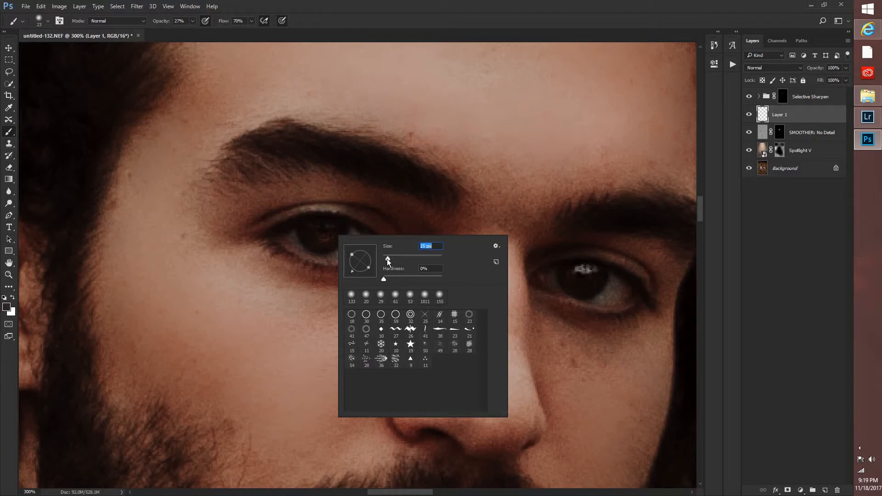
drag(387, 261, 385, 260)
key(Return)
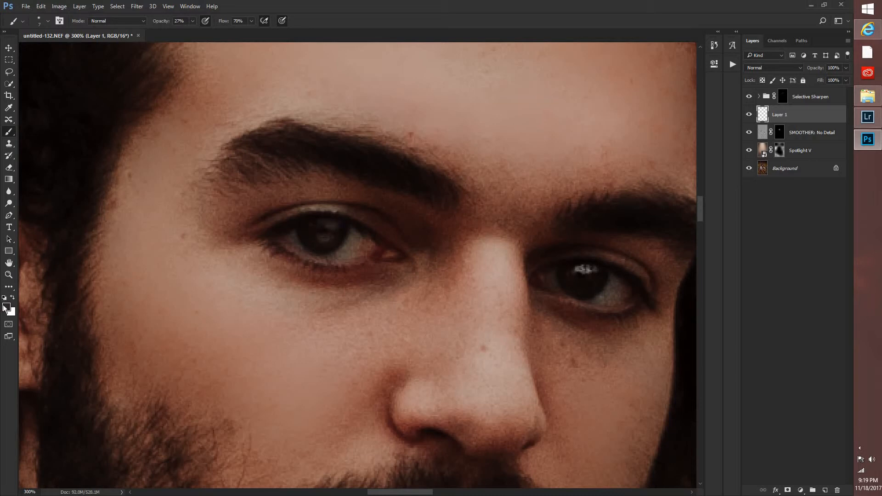
Step: Lower the Selective Sharpen group's opacity to 64% and check its effect by toggling its visibility
key(z)
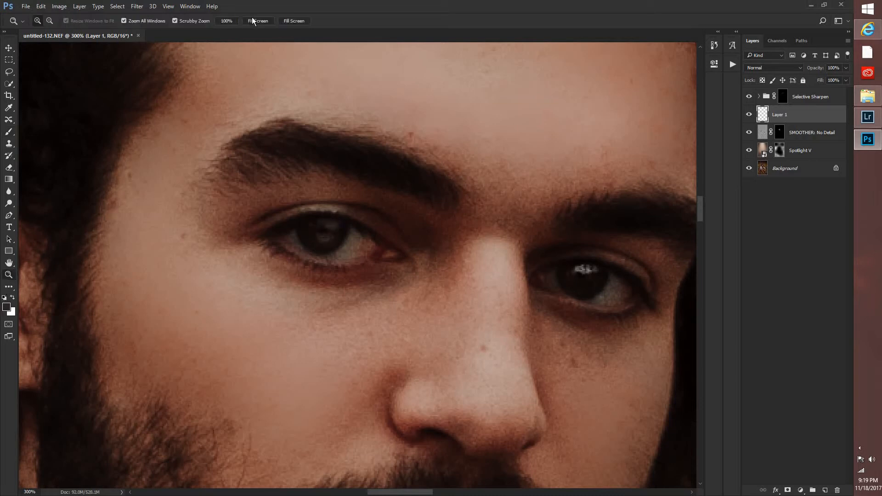
key(ctrl+0)
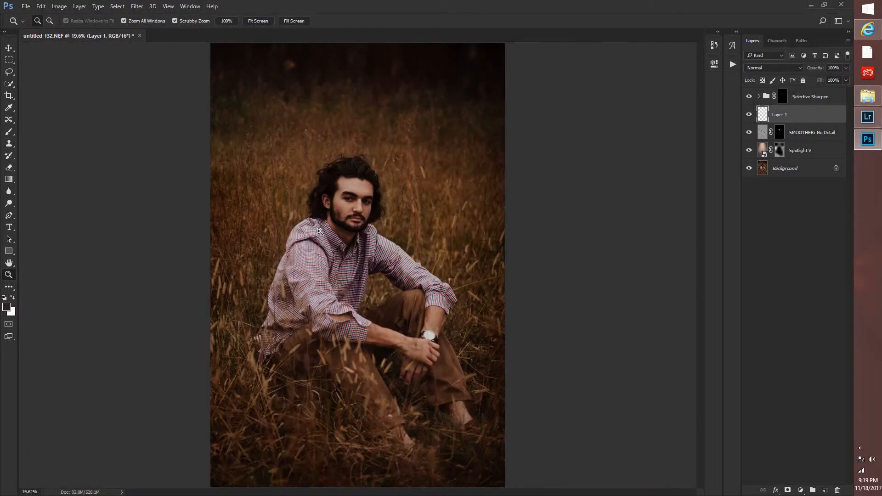
click(330, 254)
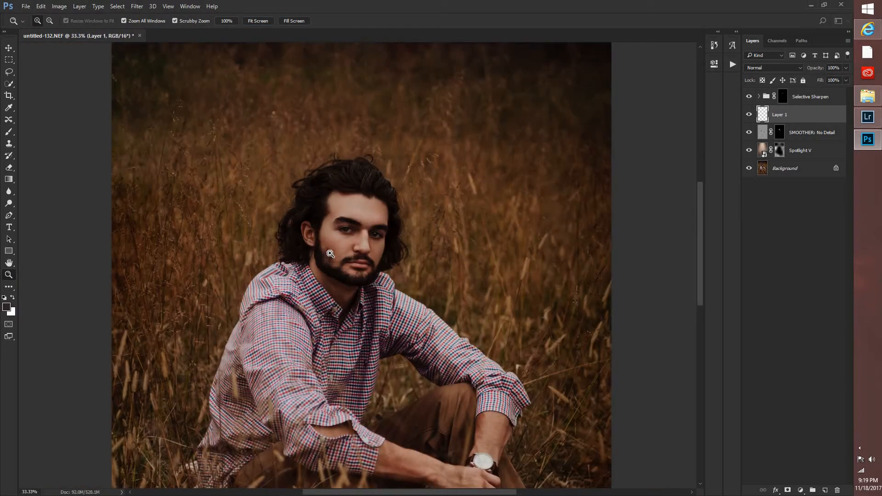
click(328, 253)
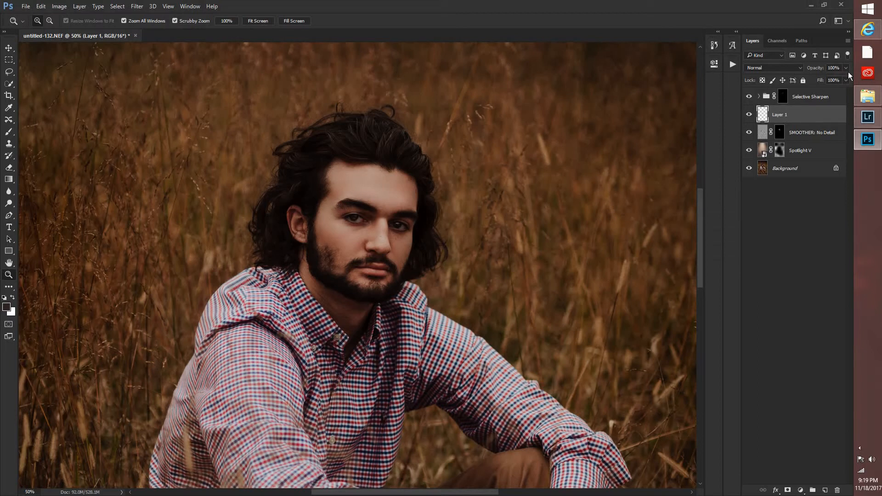
click(846, 68)
drag(848, 80, 844, 97)
click(782, 97)
click(840, 80)
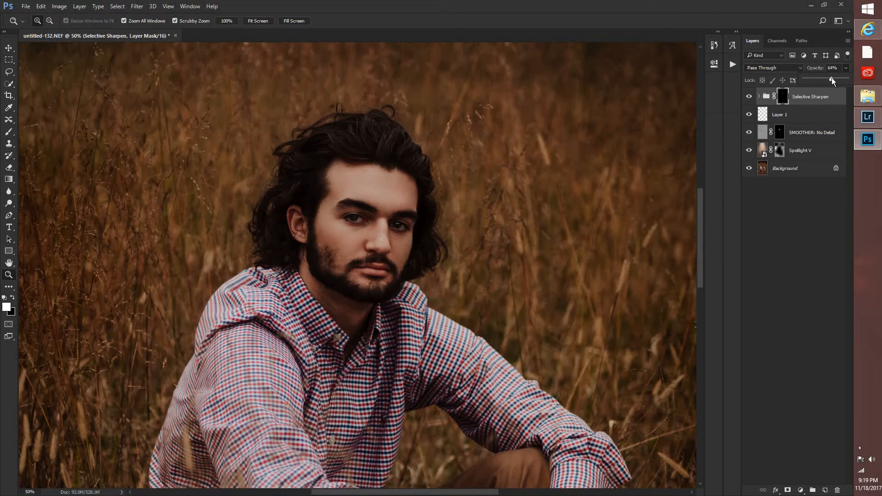
click(751, 99)
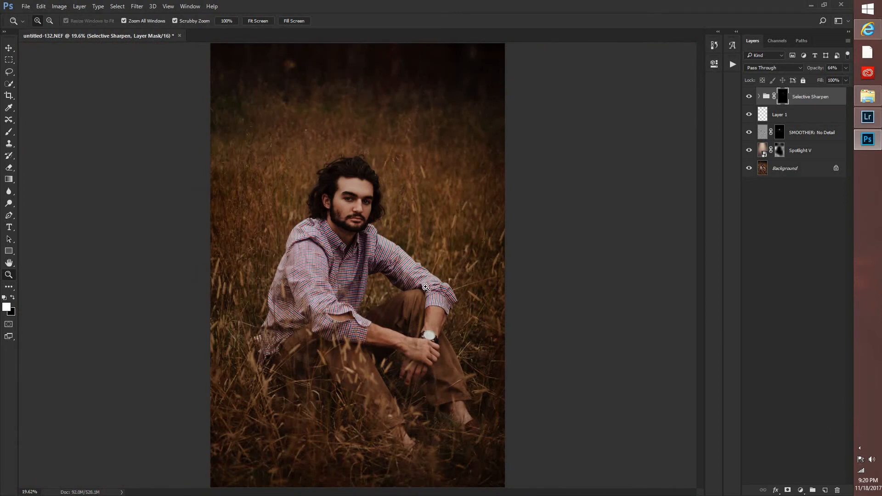
Step: Run the Soft Brown Ground action and hide its layer to compare the foreground grass
click(734, 64)
scroll(724, 348, down, 20)
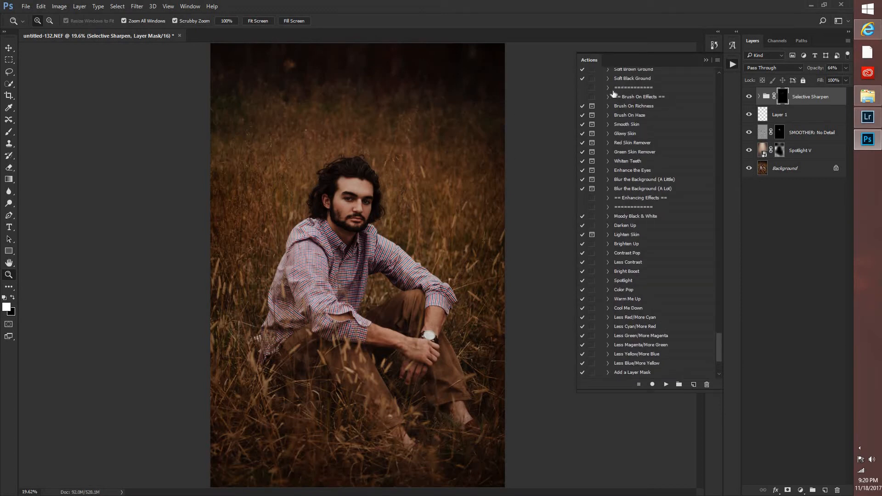
scroll(622, 103, up, 1)
click(625, 98)
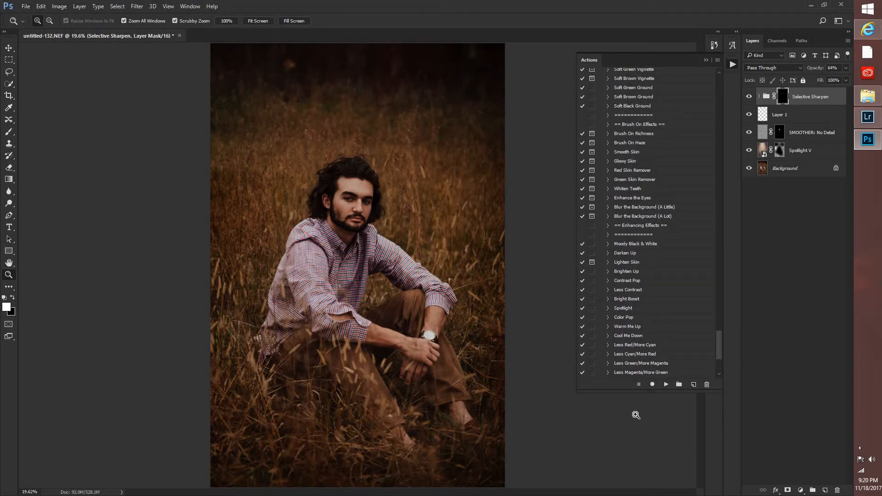
click(667, 385)
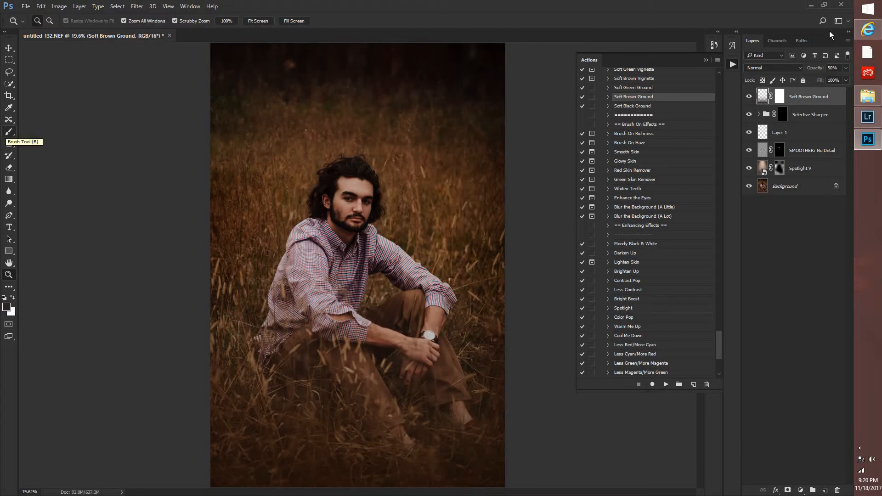
click(748, 97)
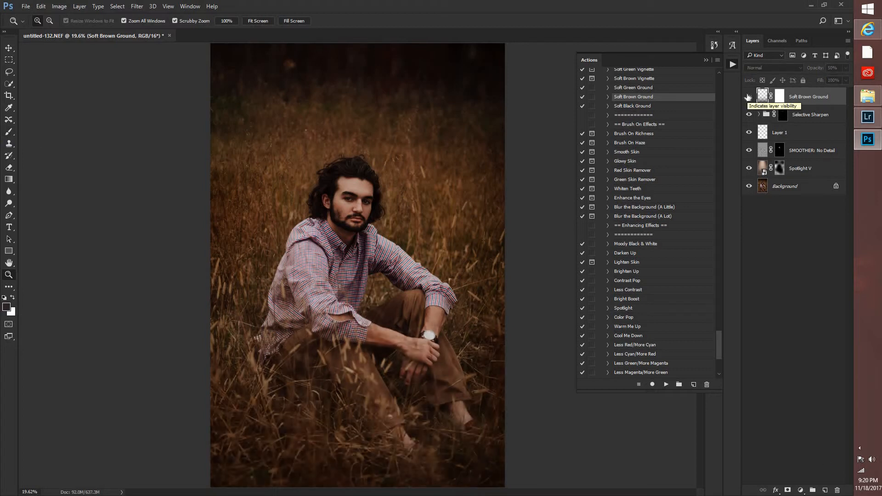
Step: Show the Soft Brown Ground layer again and run the Blur the Background (A Lot) action
click(748, 97)
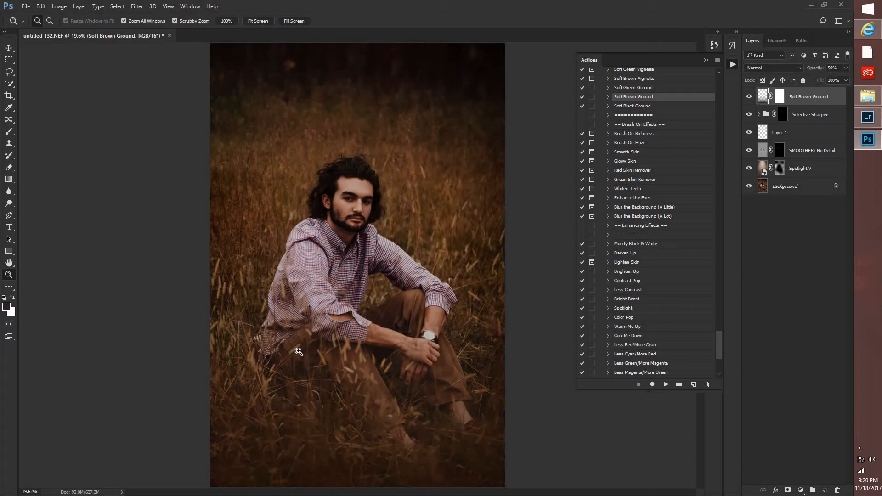
click(642, 216)
click(666, 385)
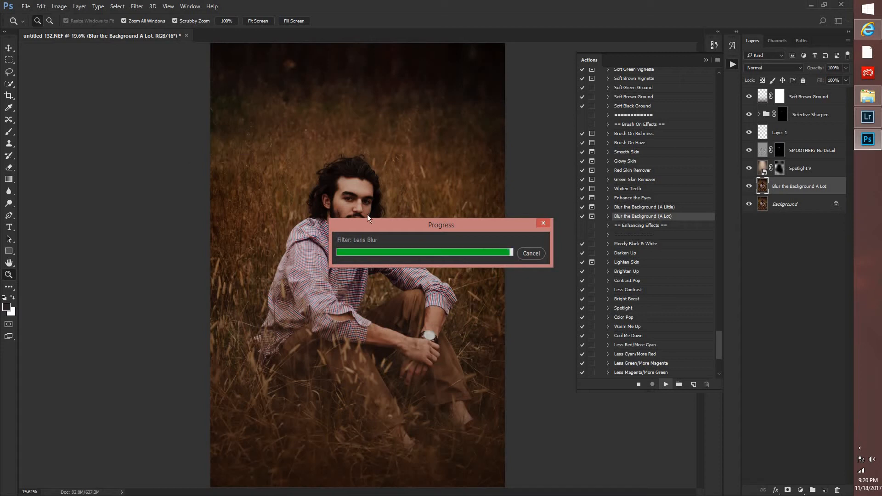
click(357, 181)
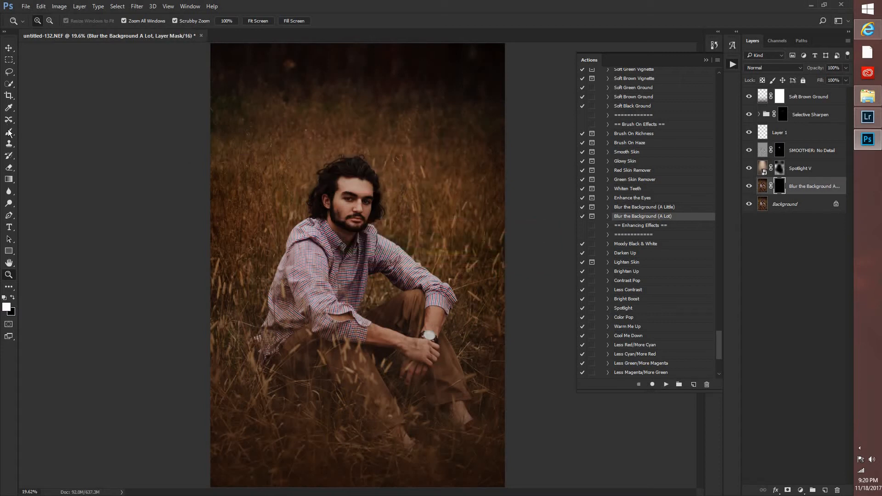
Step: Paint white on the blur layer's mask around the man, using soft 2520 px and 1102 px brushes at 27% opacity
right_click(351, 96)
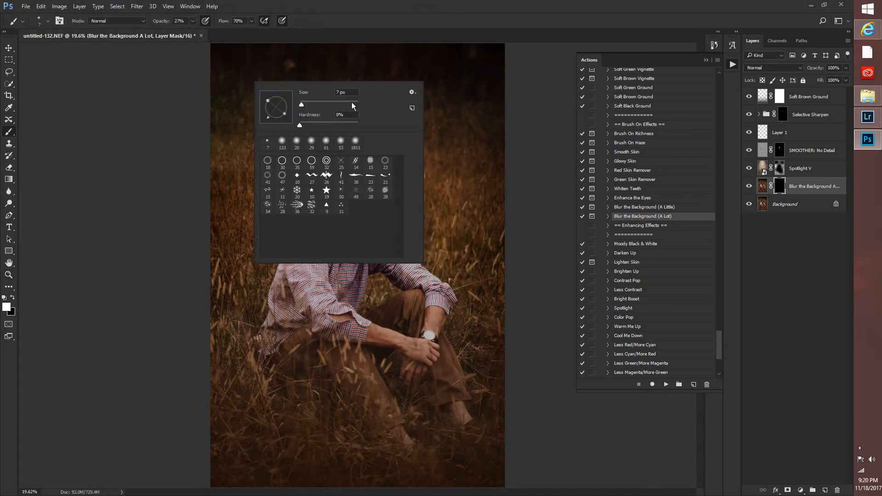
click(351, 102)
drag(353, 106, 357, 105)
key(Return)
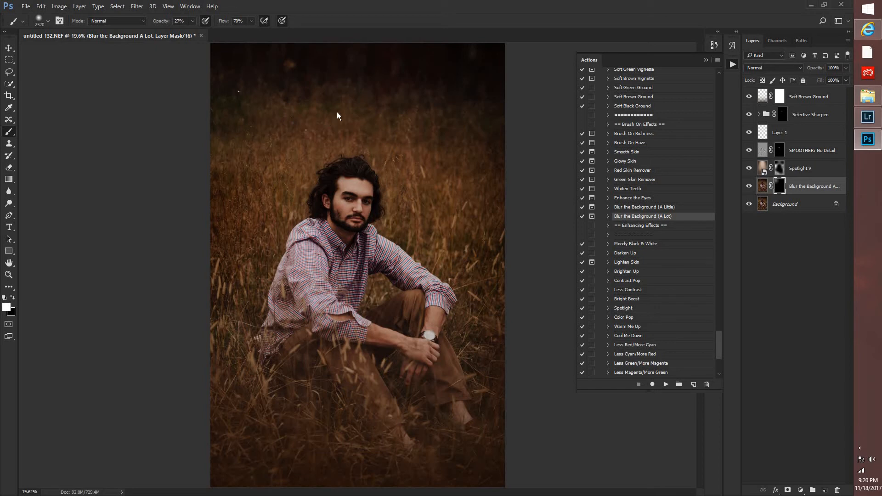
right_click(337, 112)
click(336, 112)
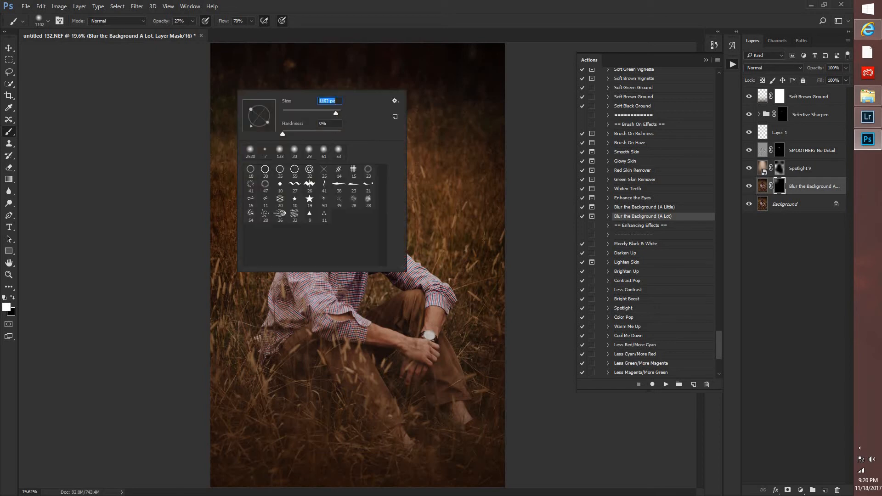
key(Return)
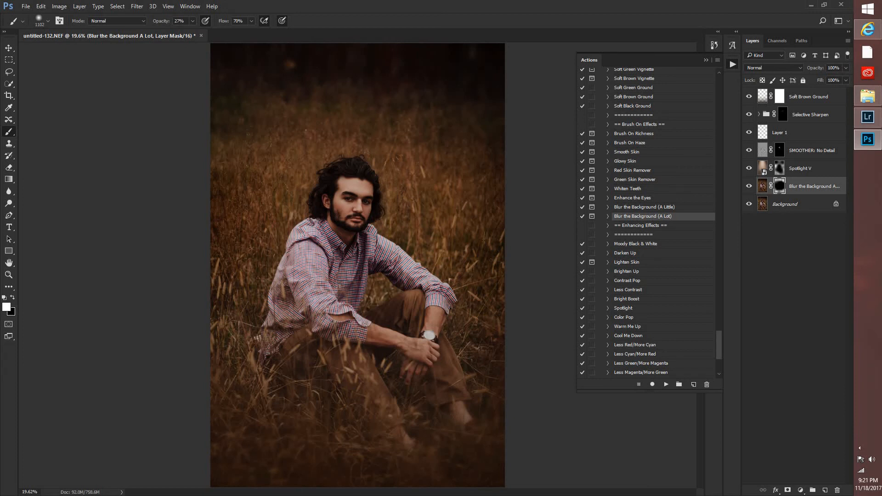
Step: Compare the edit with the original untitled-132.NEF history snapshot, and return to the latest brush state
click(714, 45)
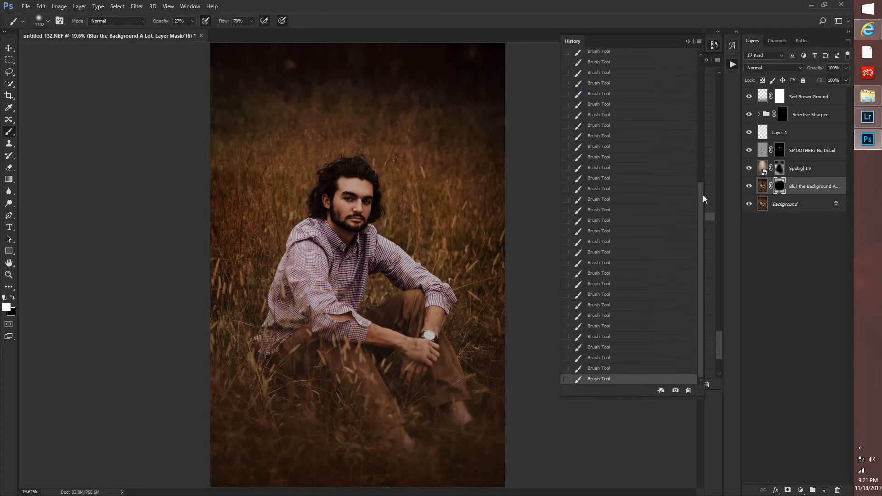
scroll(666, 138, up, 5)
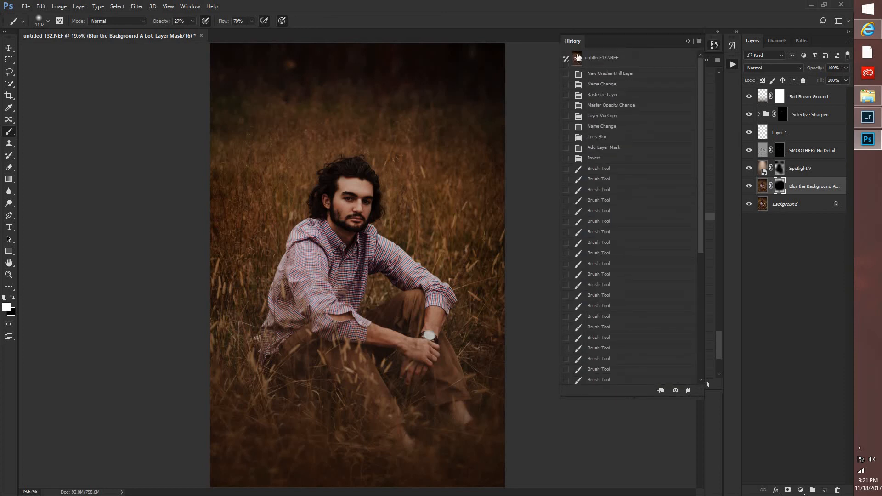
click(666, 59)
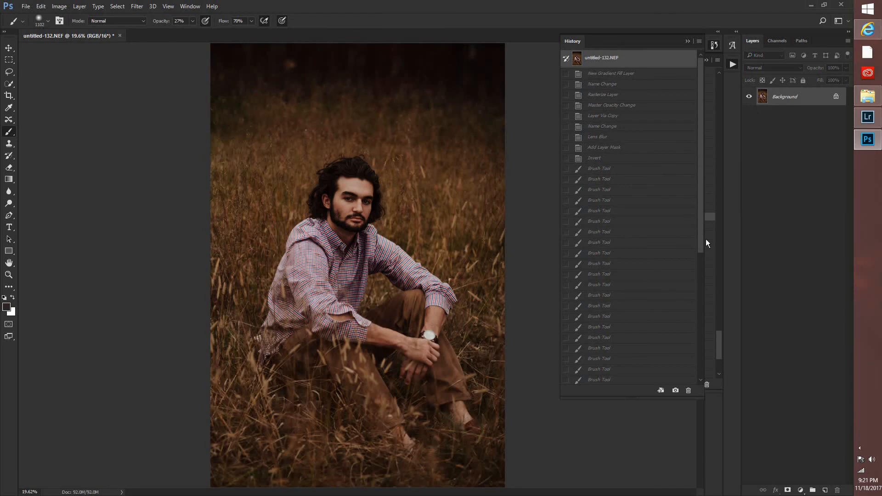
scroll(602, 378, down, 10)
click(602, 378)
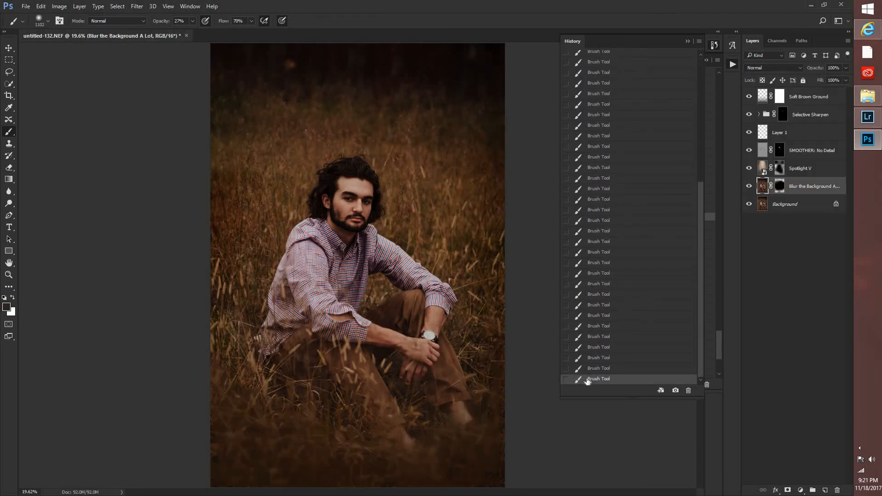